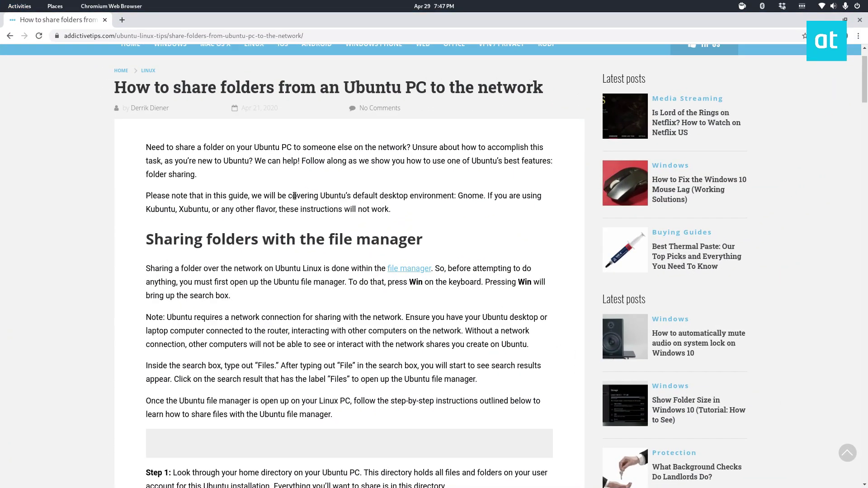
Scroll the AddictiveTips folder-sharing guide down to Step 4.
scroll(190, 201, down, 2)
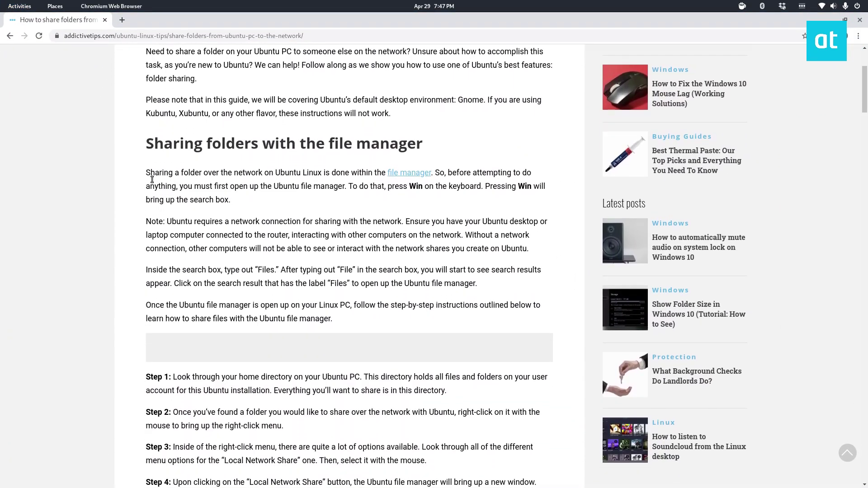
scroll(78, 239, down, 5)
scroll(85, 240, down, 2)
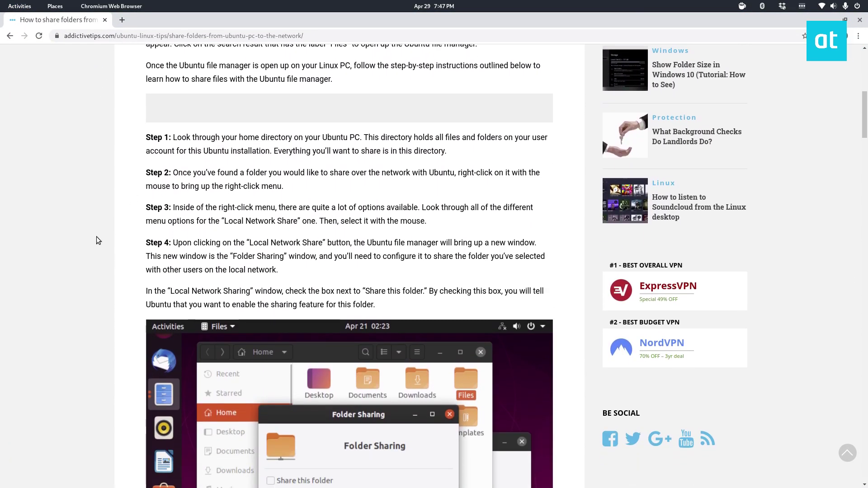
Open the Home folder from Places and shrink the browser window.
click(55, 6)
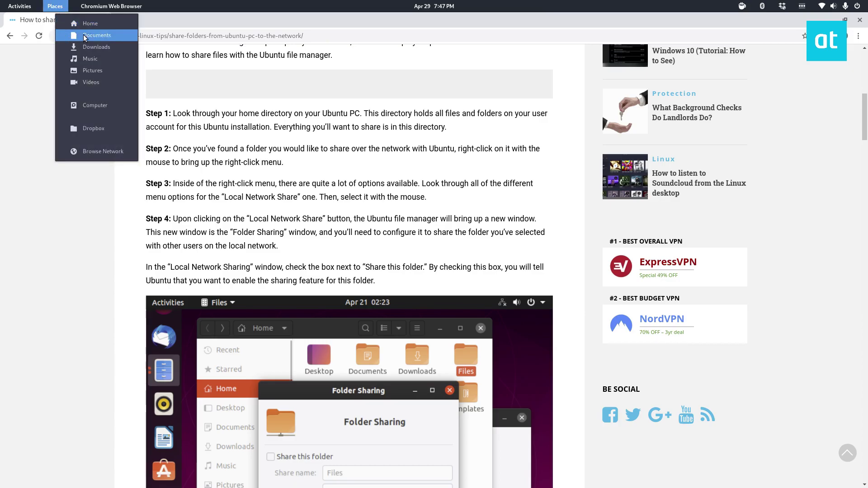
click(68, 21)
drag(588, 19, 284, 72)
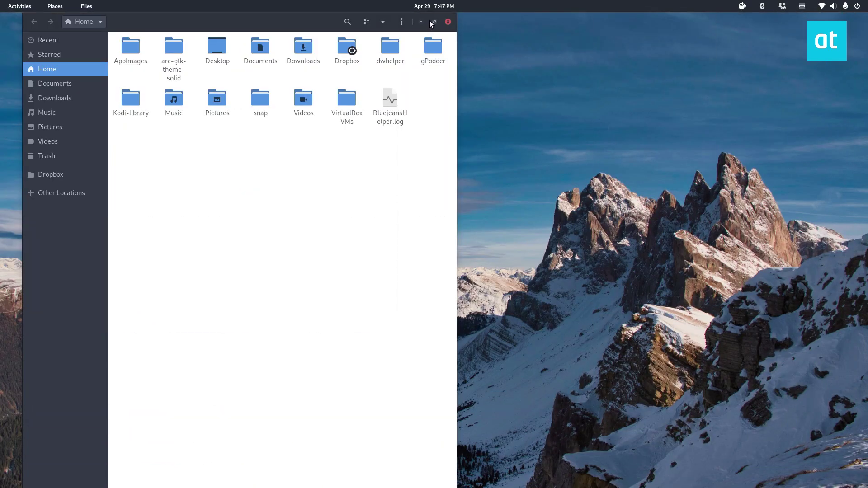
Maximize the Files window and move BluejeansHelper.log to the Trash.
click(430, 20)
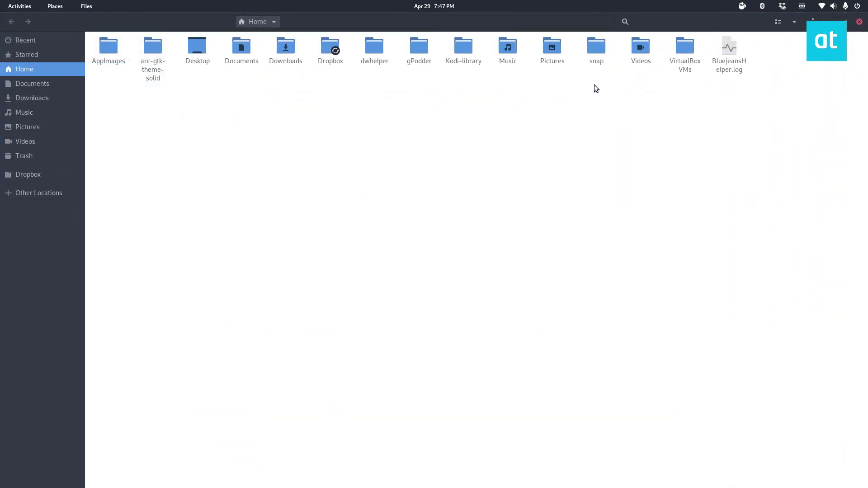
right_click(728, 61)
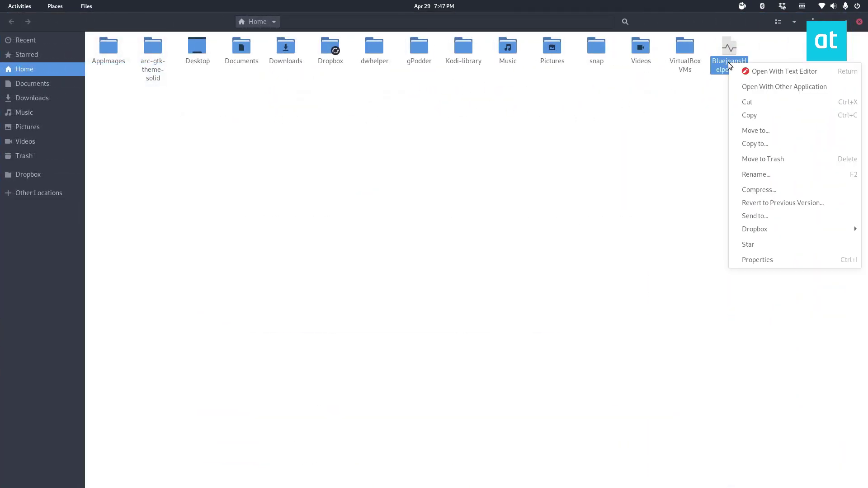
click(769, 158)
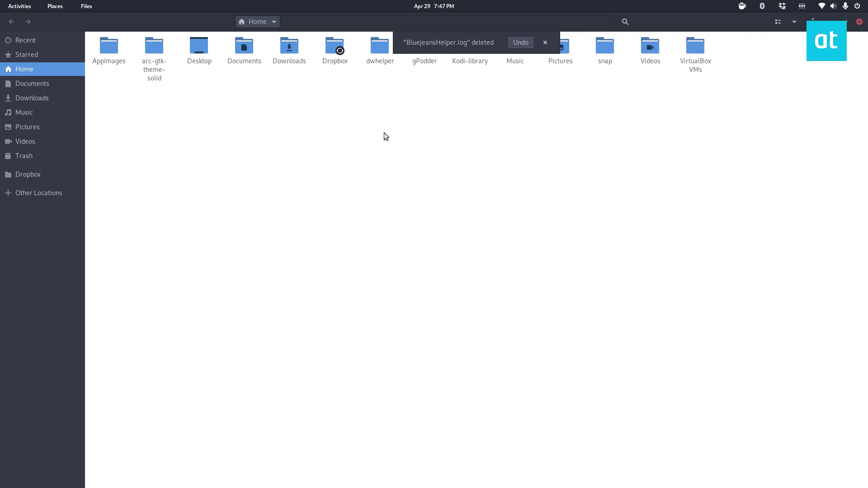
Create a new folder named files-to-share in Home, then minimize Files.
right_click(219, 103)
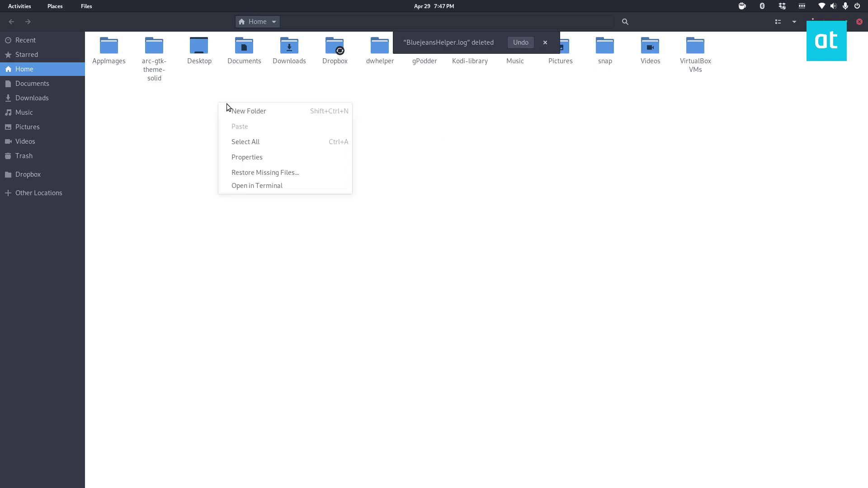
click(254, 110)
text(file)
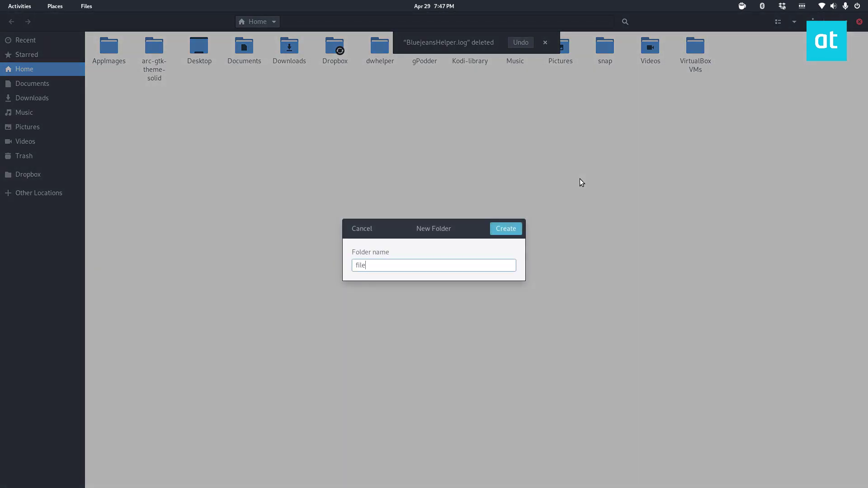
text(s to shar)
key(BackSpace)
key(BackSpace)
key(BackSpace)
key(BackSpace)
key(BackSpace)
key(BackSpace)
key(BackSpace)
text(-)
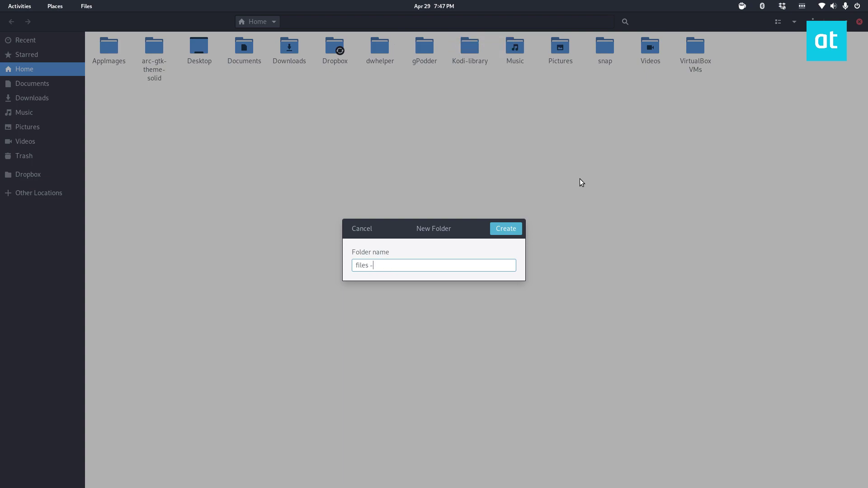
text(to-share)
key(Return)
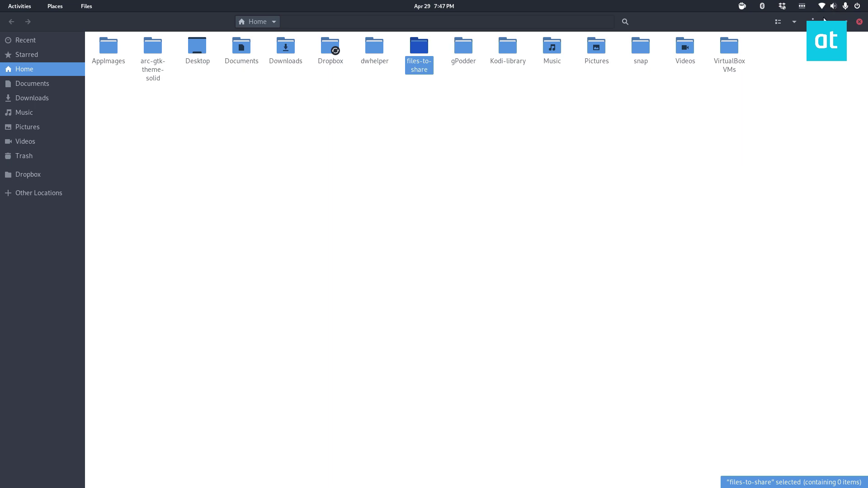
click(829, 21)
Bring the sharing guide forward in Chromium and scroll further down.
key(super)
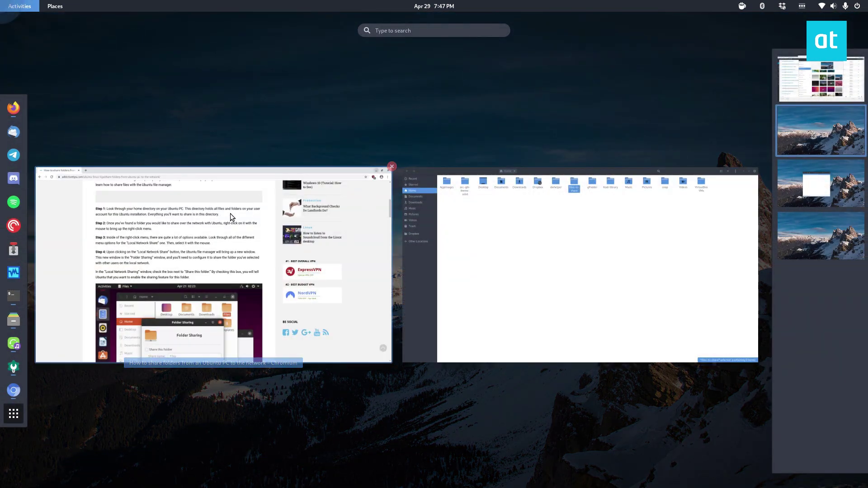
click(230, 214)
scroll(102, 161, down, 1)
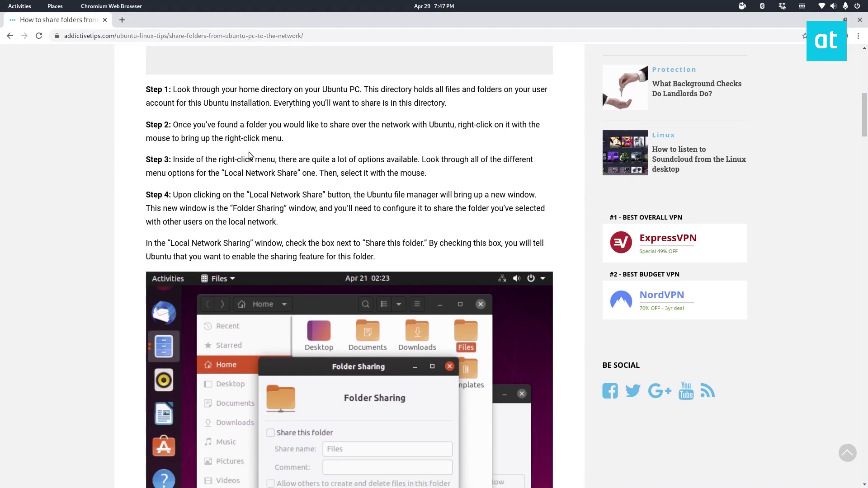
Open Local Network Share for files-to-share and centre the Folder Sharing dialog.
key(super)
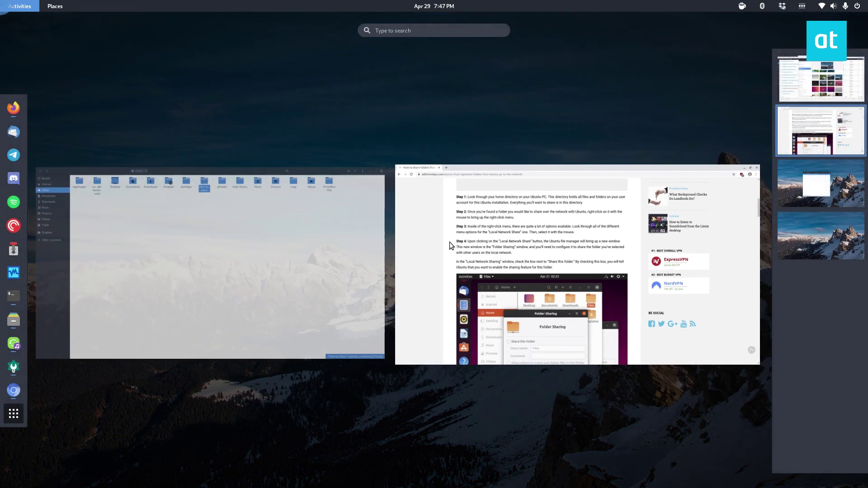
key(super)
key(super)
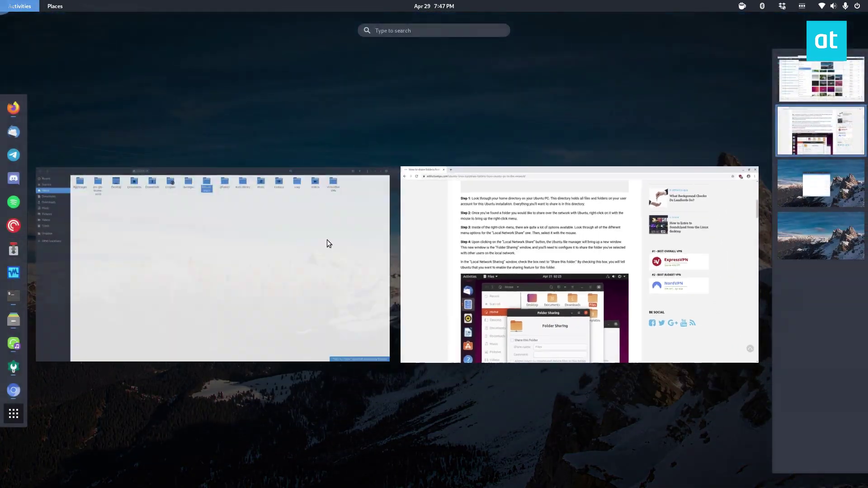
click(327, 240)
right_click(424, 59)
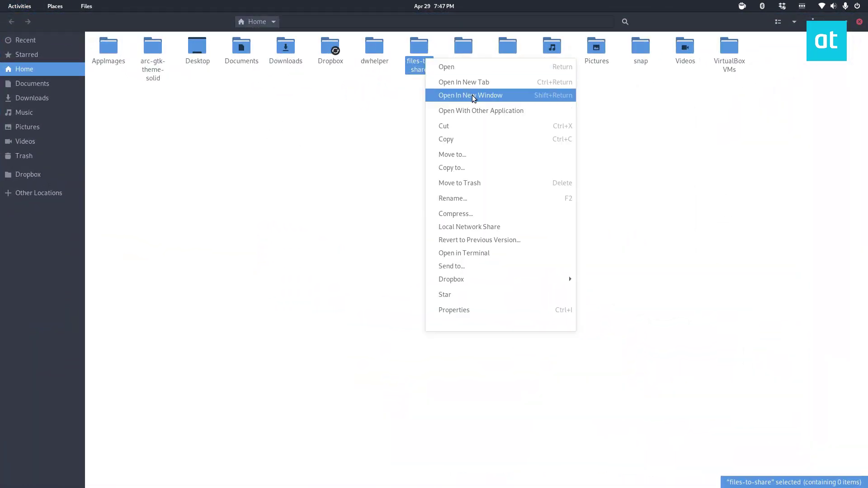
click(500, 226)
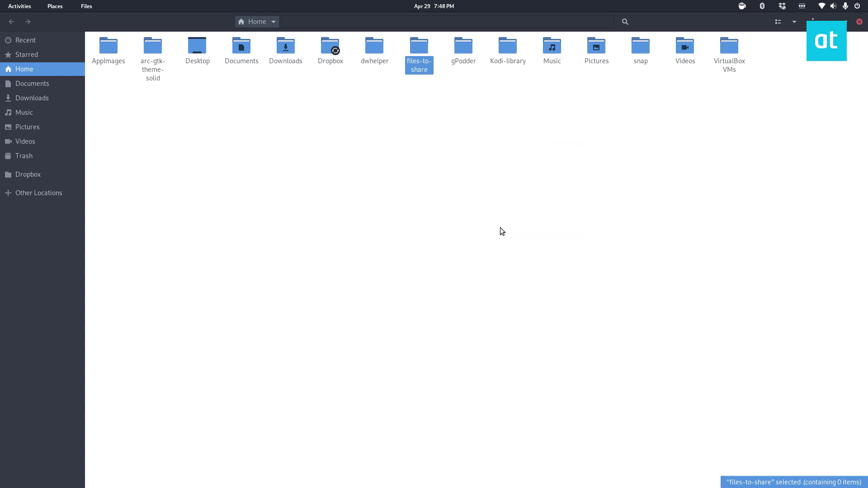
drag(62, 42, 371, 180)
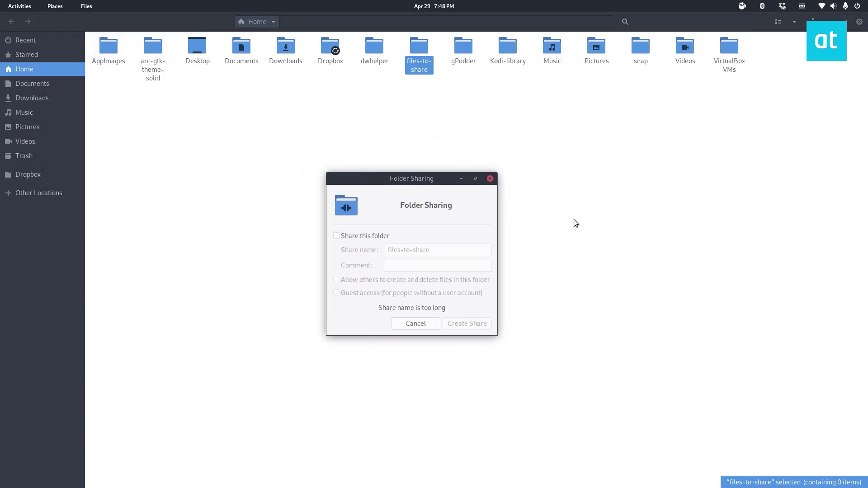
key(super)
click(364, 227)
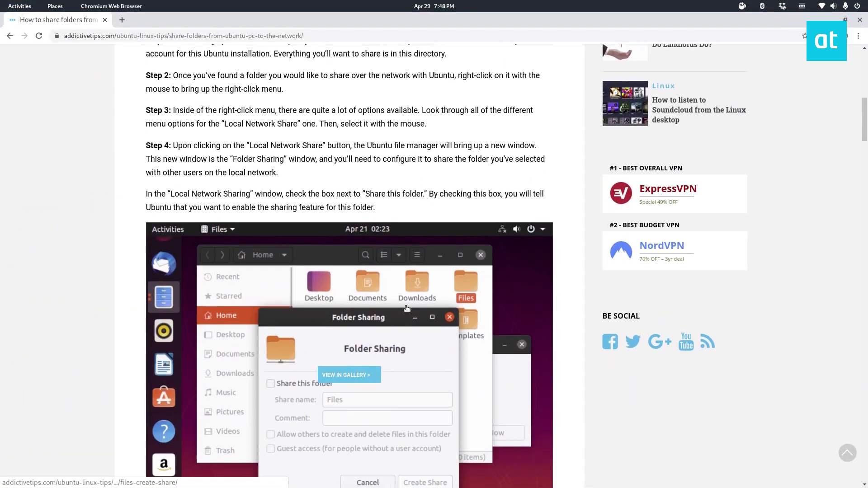
scroll(407, 308, down, 5)
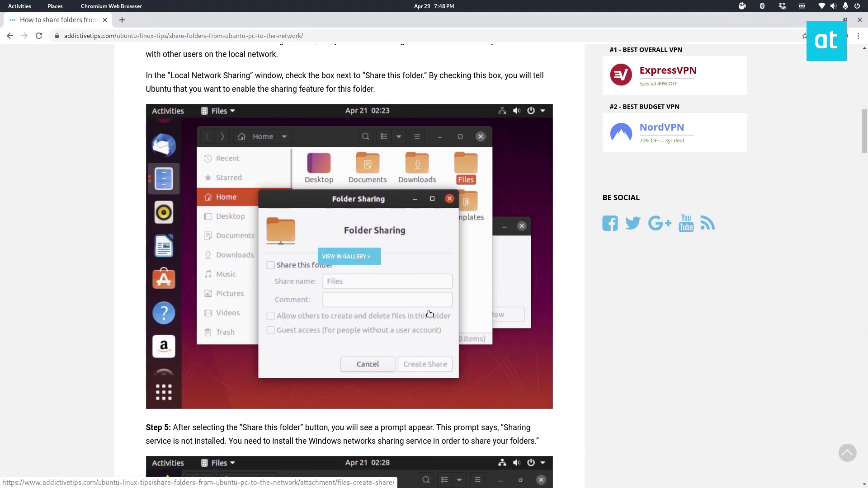
key(super)
click(256, 171)
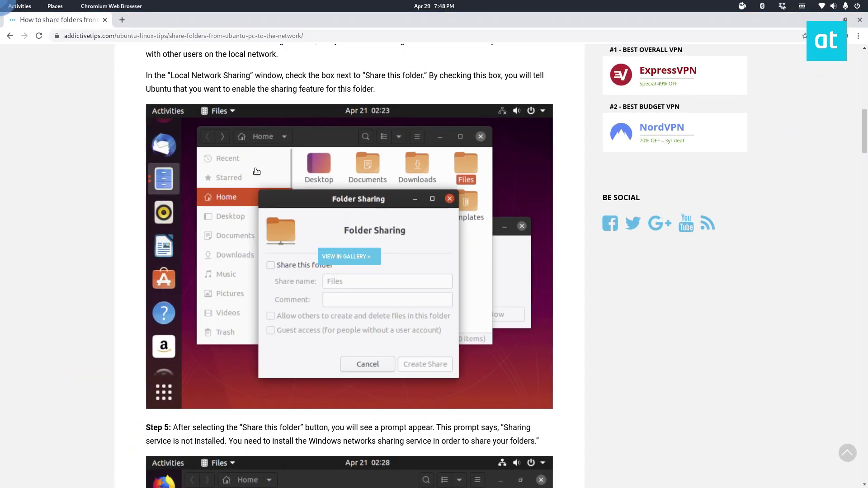
scroll(334, 264, down, 2)
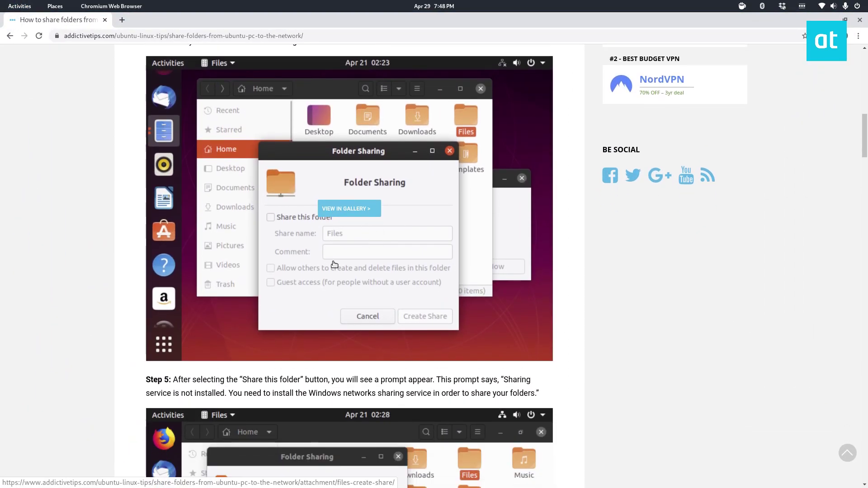
scroll(335, 265, down, 8)
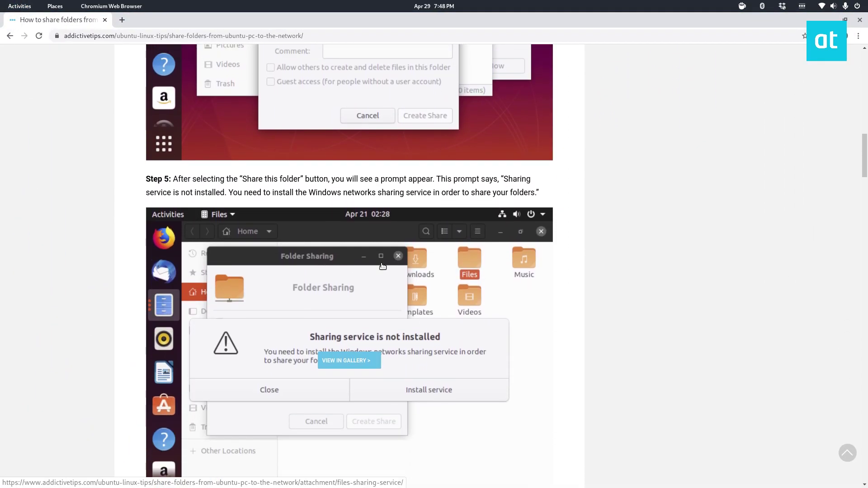
scroll(383, 266, up, 1)
key(super)
click(235, 117)
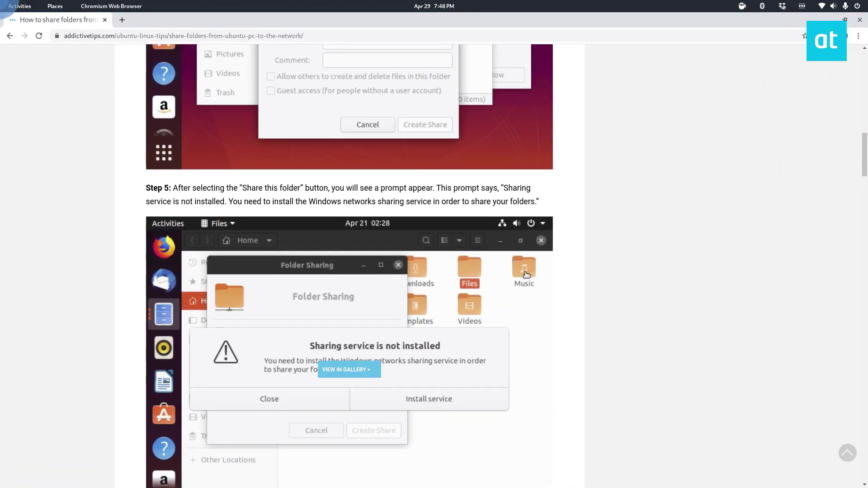
scroll(595, 305, down, 5)
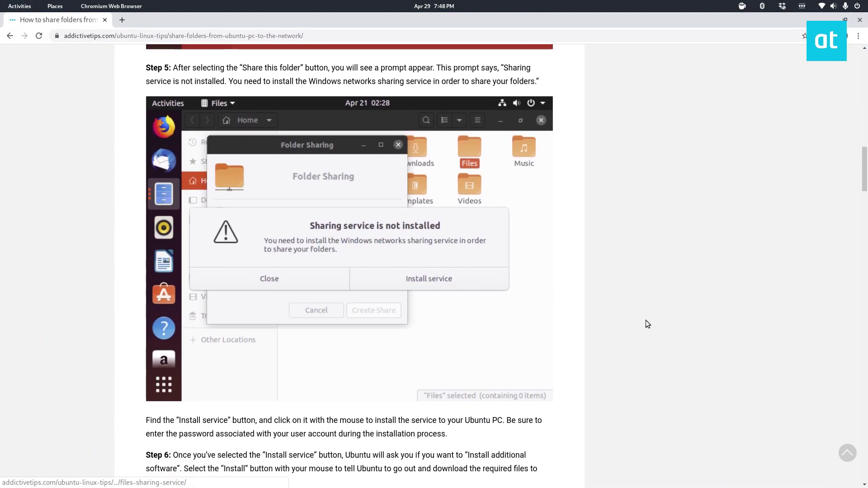
scroll(645, 320, down, 1)
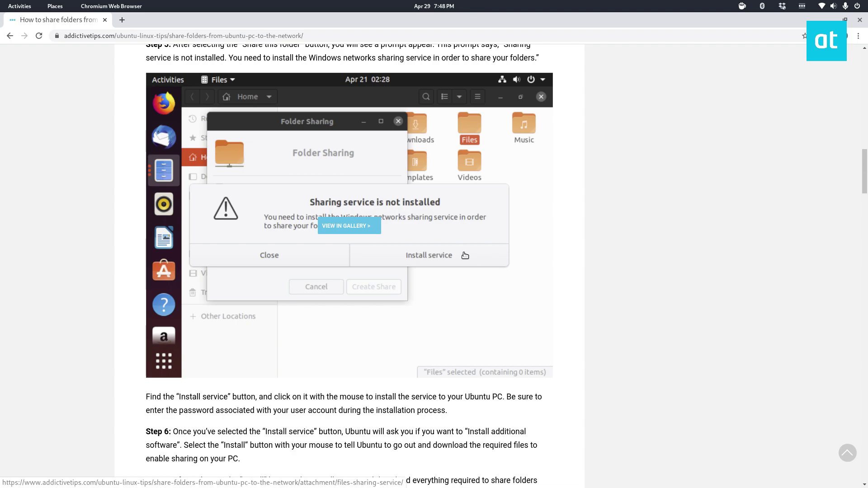
scroll(465, 256, down, 3)
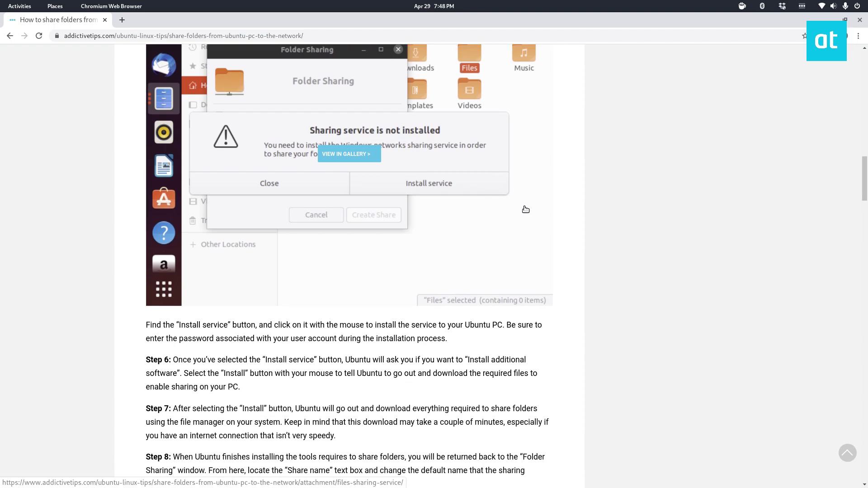
scroll(526, 210, up, 6)
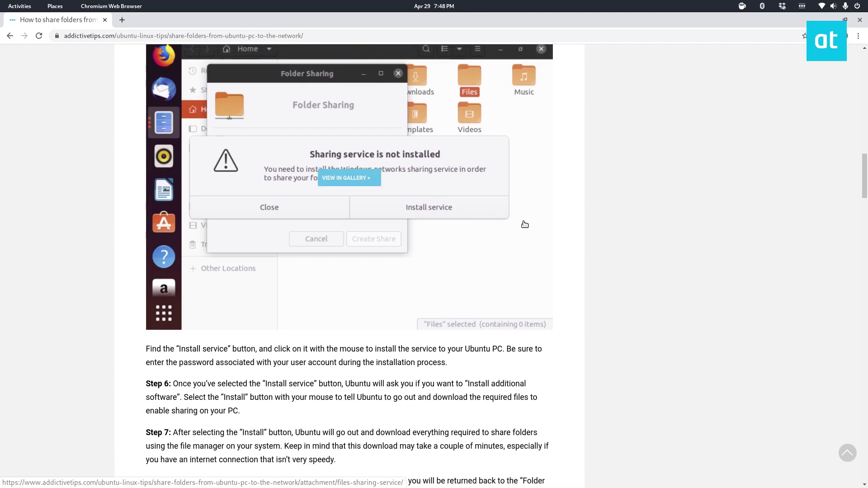
scroll(494, 220, up, 10)
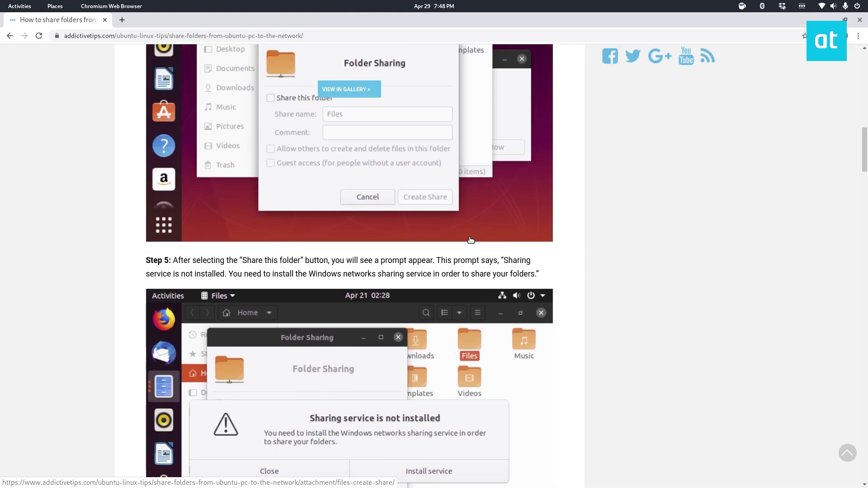
scroll(434, 235, down, 9)
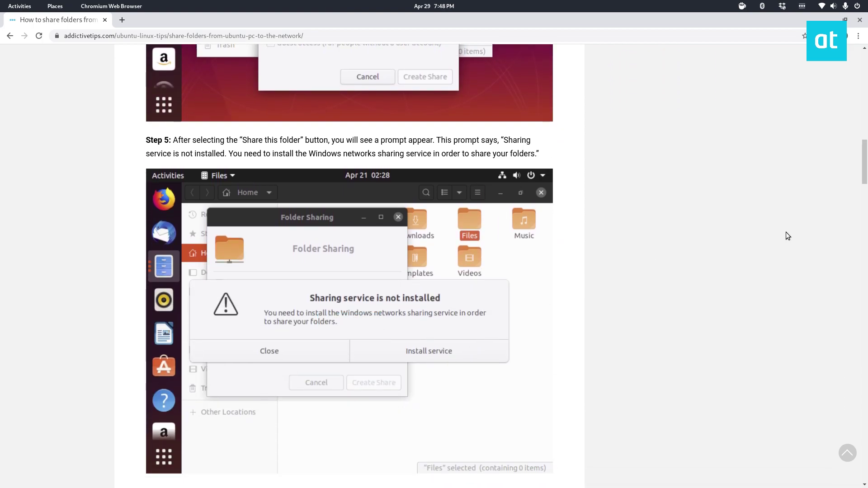
mouse_move(504, 360)
scroll(214, 225, down, 6)
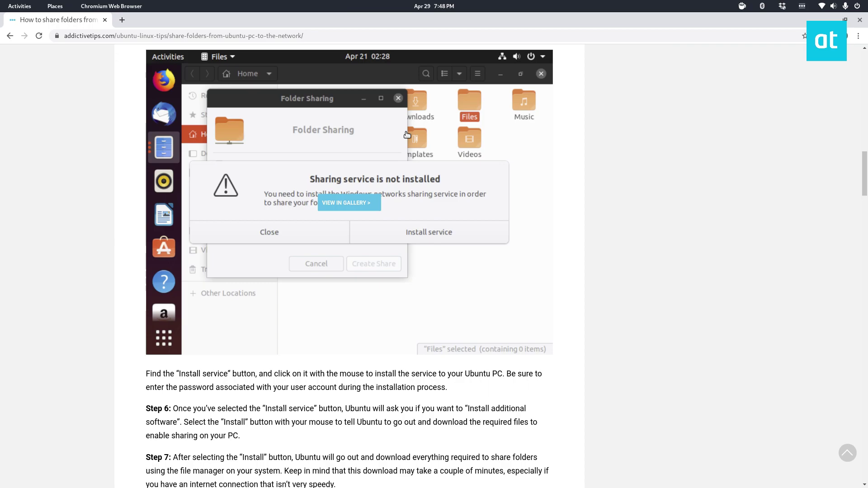
scroll(271, 253, up, 5)
scroll(299, 263, down, 3)
scroll(300, 263, down, 19)
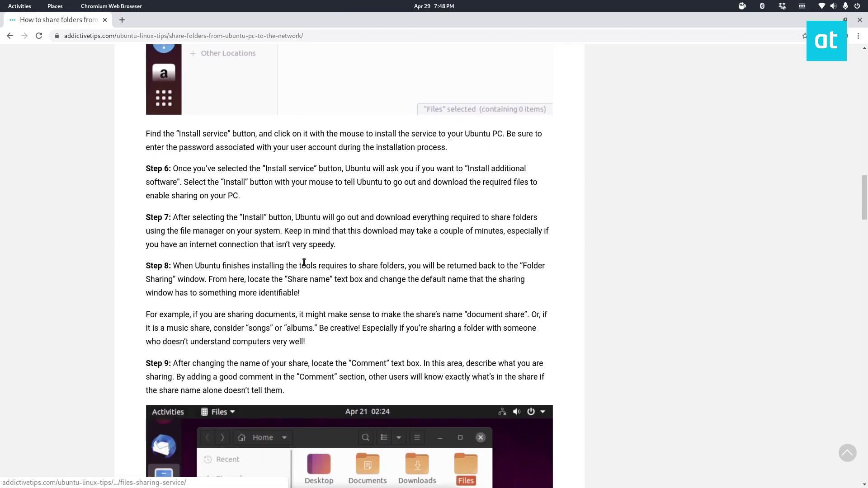
scroll(314, 245, up, 14)
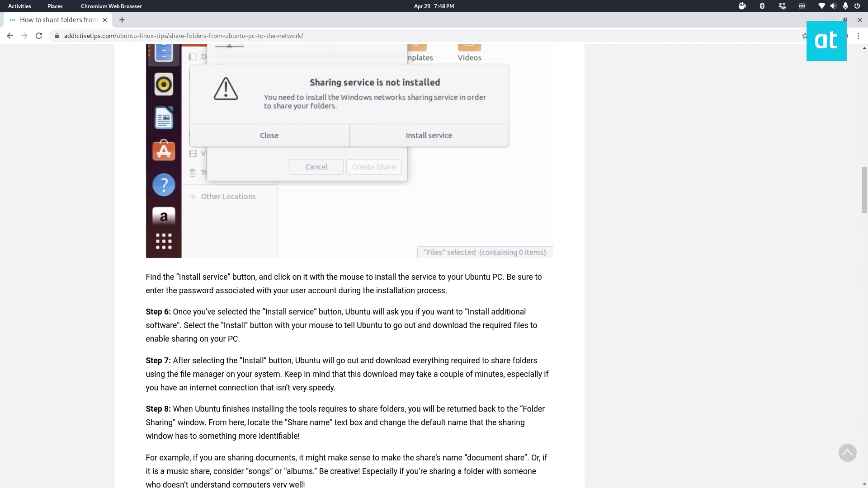
Turn on Share this folder and replace the share name with a personal folder name.
click(831, 20)
drag(381, 175, 373, 110)
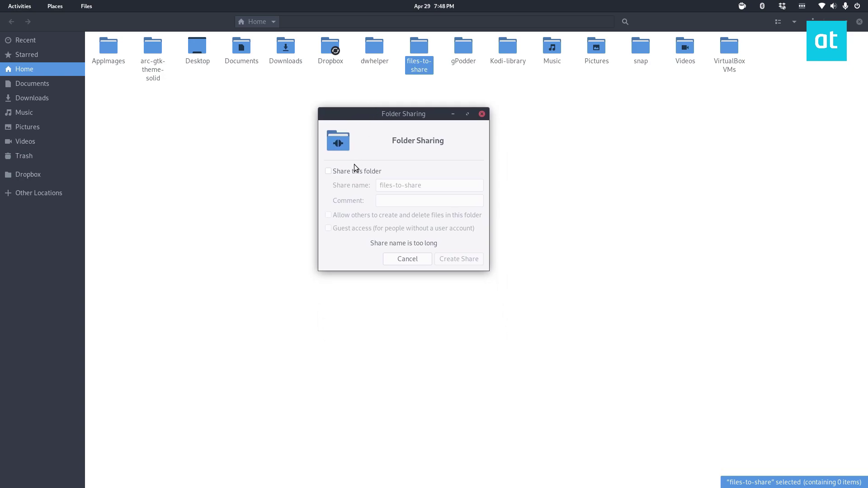
click(354, 170)
click(415, 183)
triple_click(415, 183)
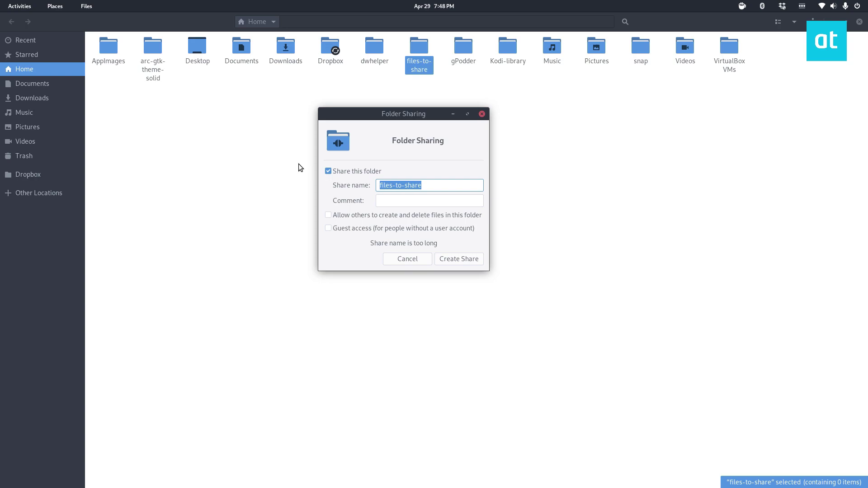
text(Derrik's )
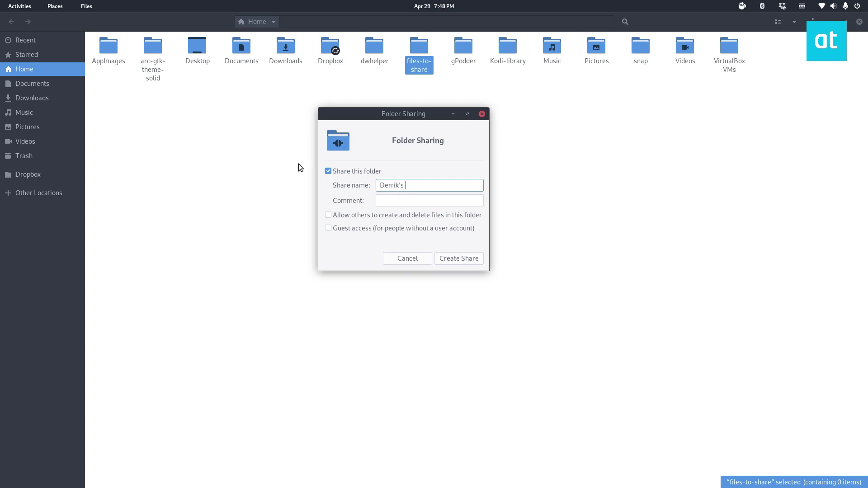
text(folder to share)
Add the comment 'random stuff', allow guest access, and create the share.
click(389, 202)
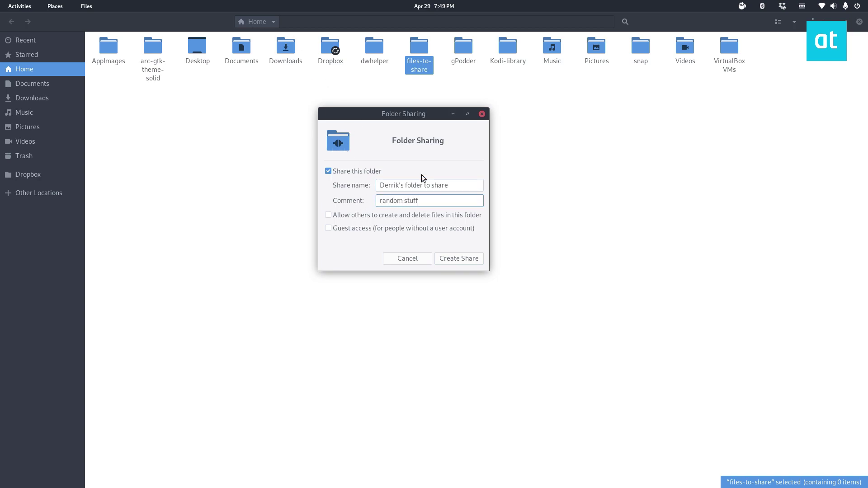
click(332, 229)
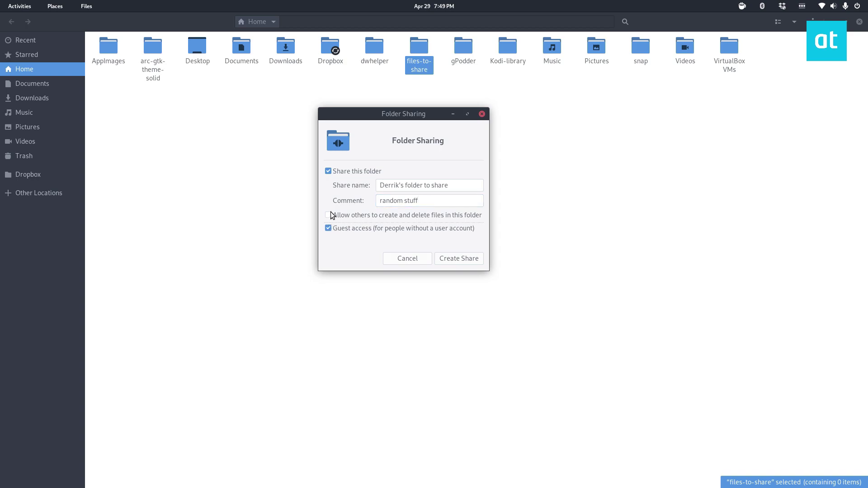
click(453, 260)
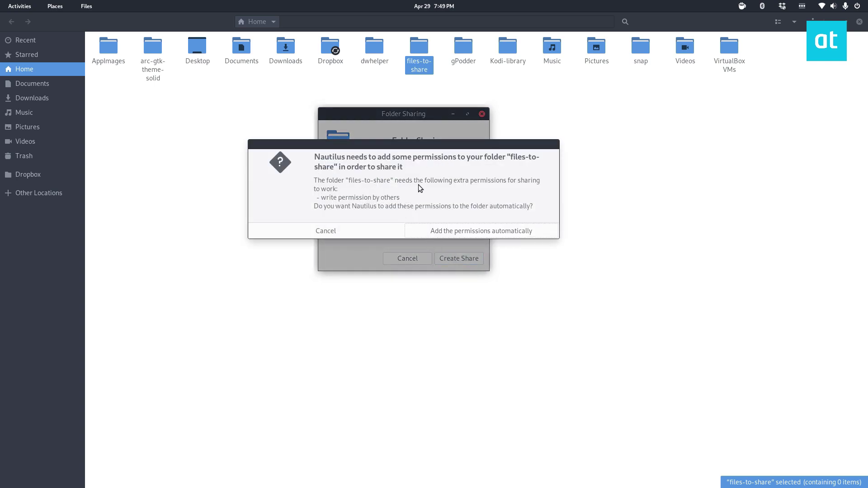
Add the needed permissions automatically, then try opening RYZEN-DESKTOP under Other Locations.
click(445, 232)
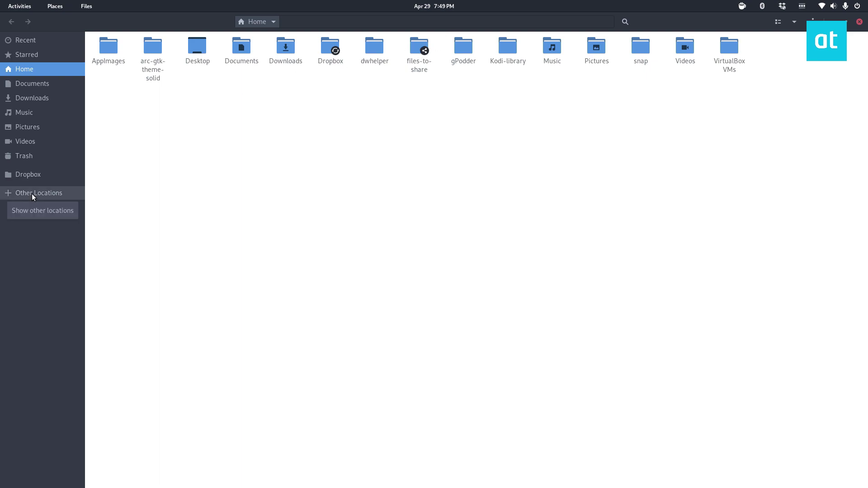
click(55, 194)
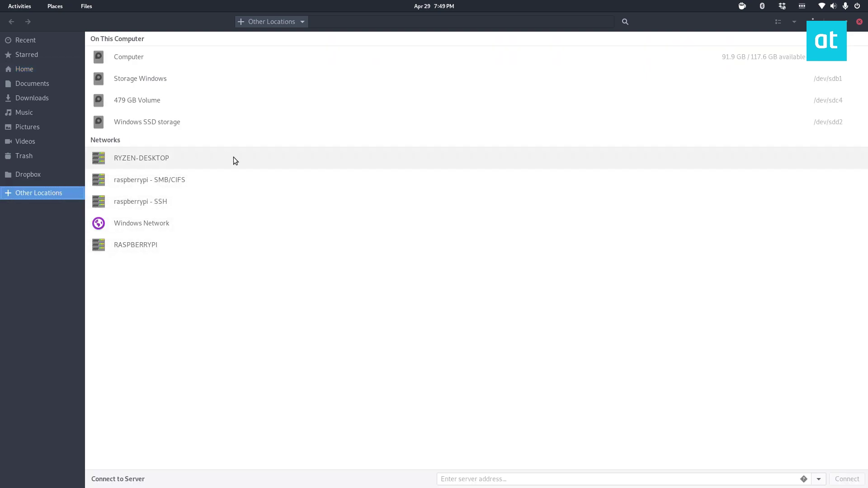
click(262, 162)
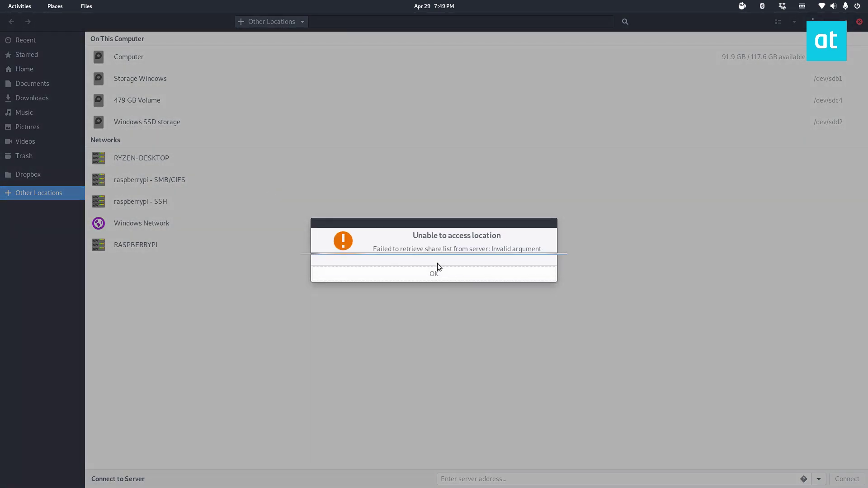
click(374, 273)
right_click(164, 164)
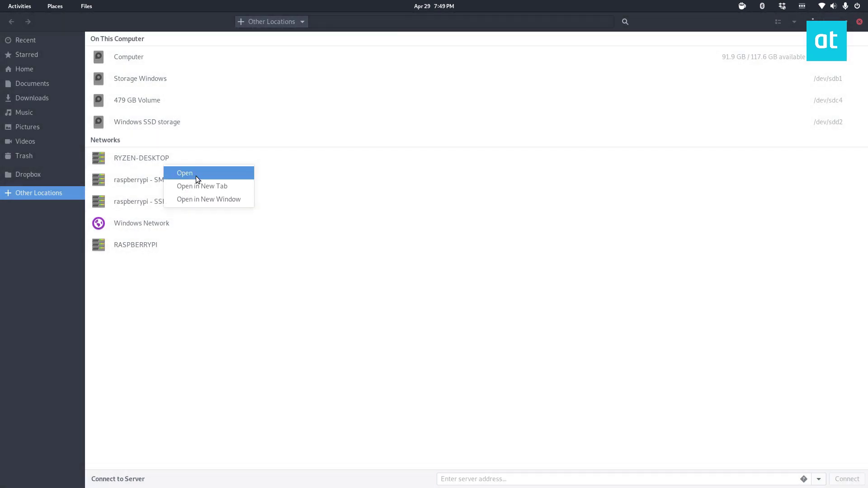
click(255, 322)
Connect to server address smb://ryzen-desktop and dismiss the share-list error.
click(519, 476)
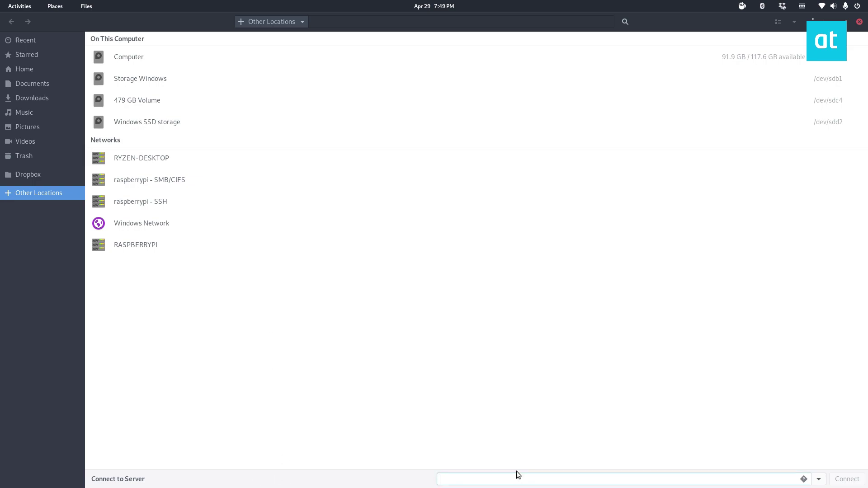
text(smb:/)
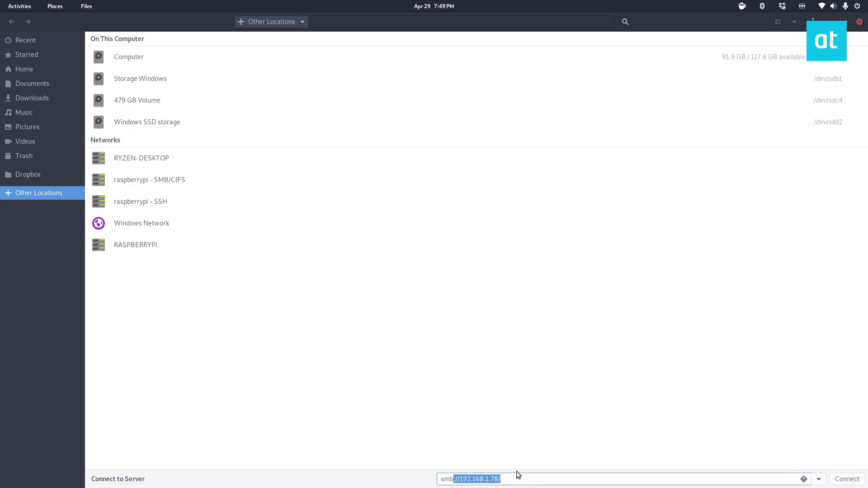
text(/ryzen-)
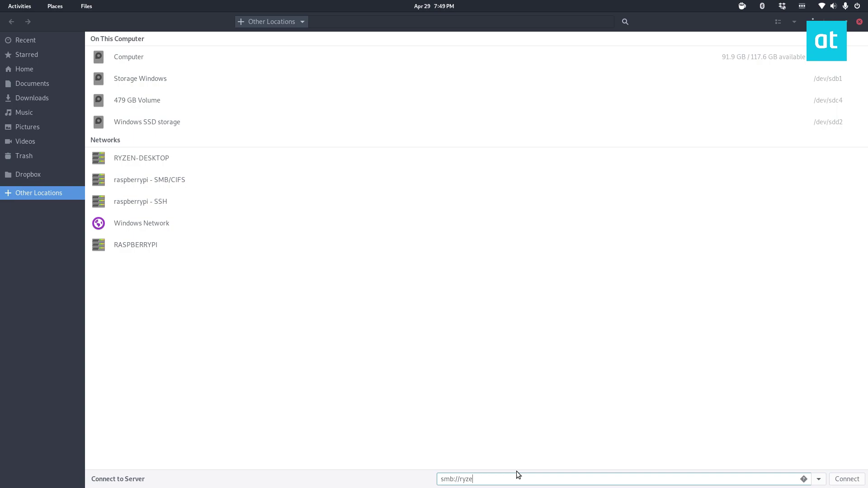
text(desktop)
key(Return)
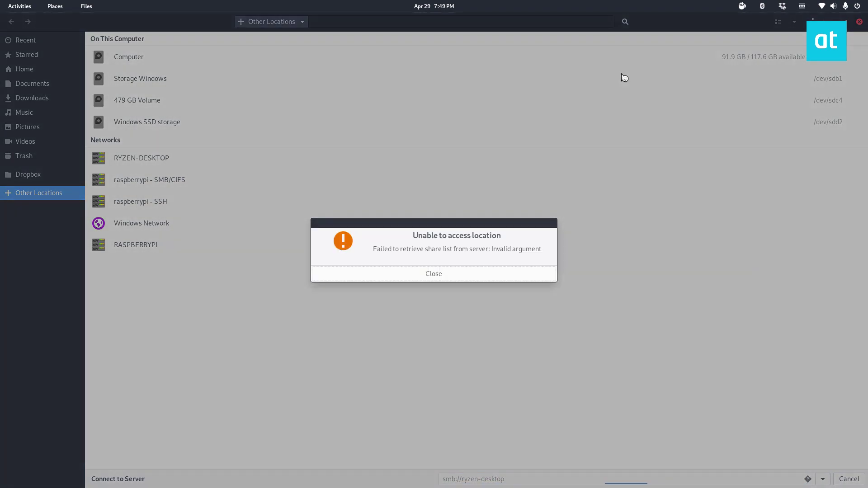
click(434, 278)
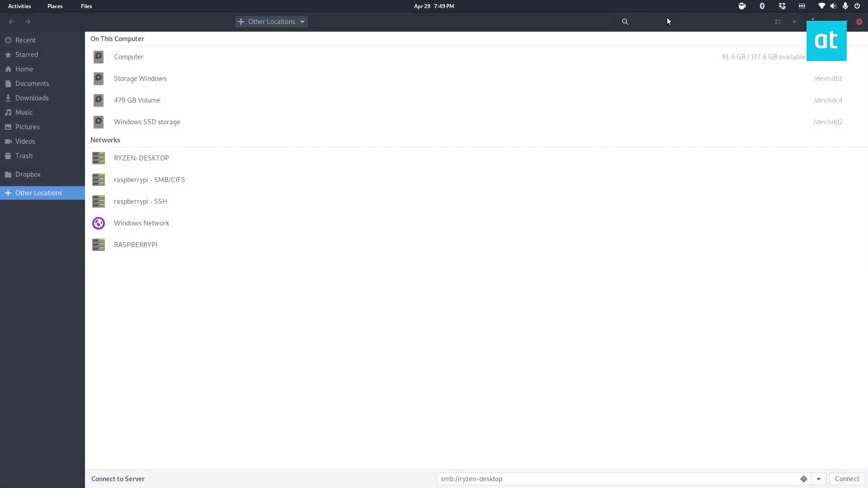
In Home, tick Share this folder on the files-to-share Properties Local Network Share tab and close it.
click(25, 70)
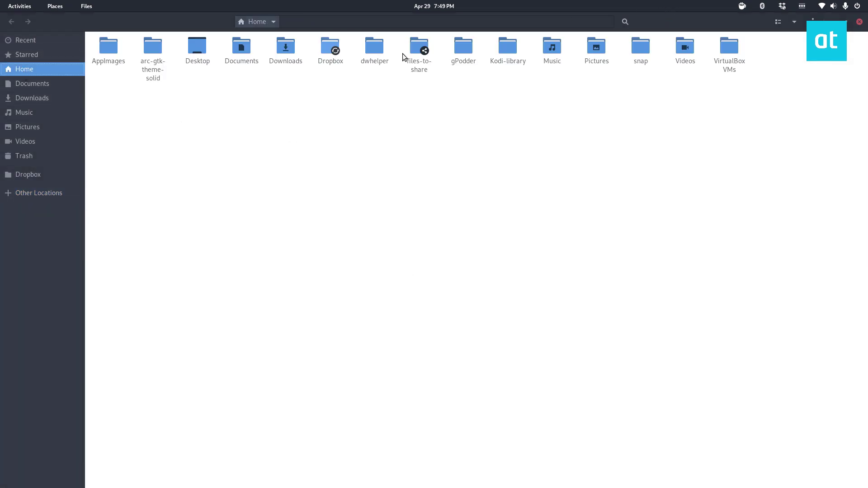
right_click(416, 48)
click(459, 298)
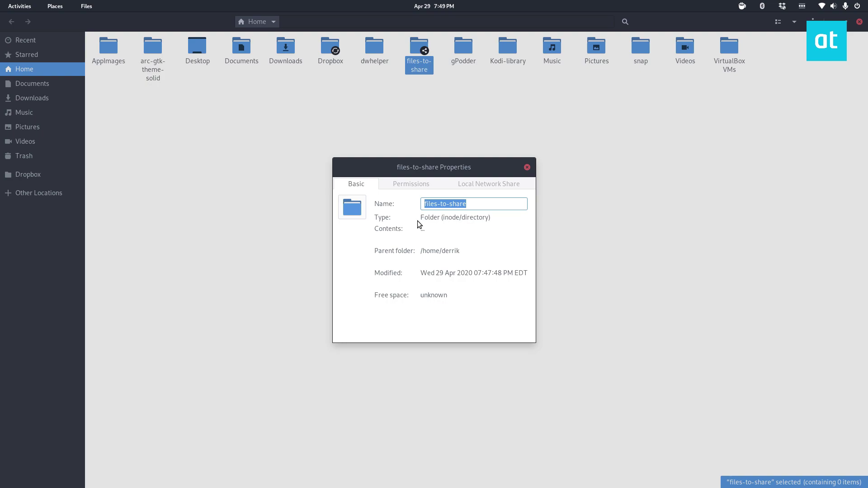
click(480, 183)
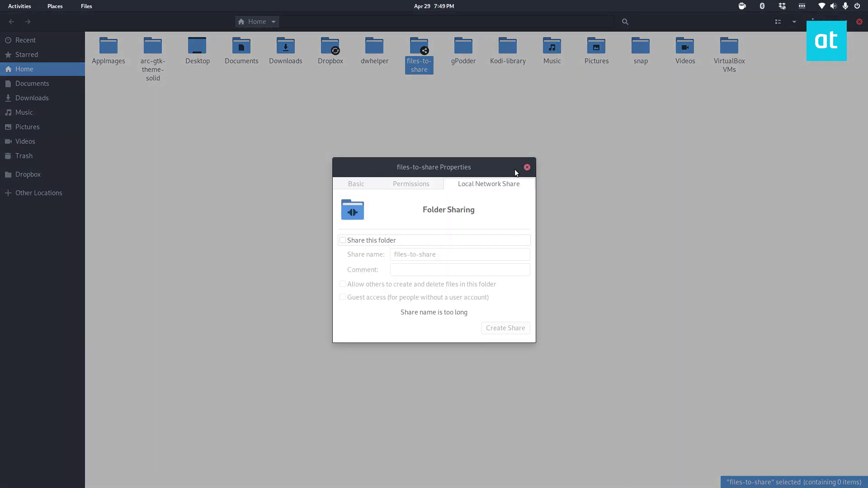
click(390, 240)
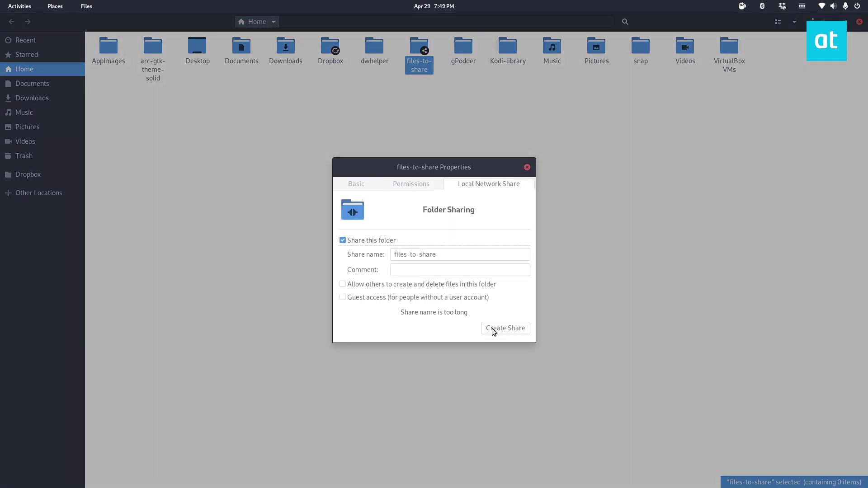
click(527, 167)
click(472, 95)
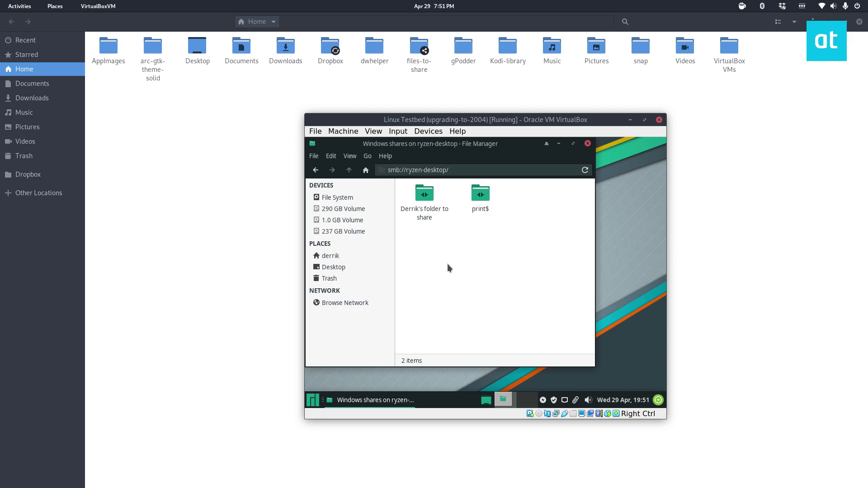
View the ryzen-desktop shares in the guest's Thunar, repositioning, maximizing and restoring the window.
click(424, 196)
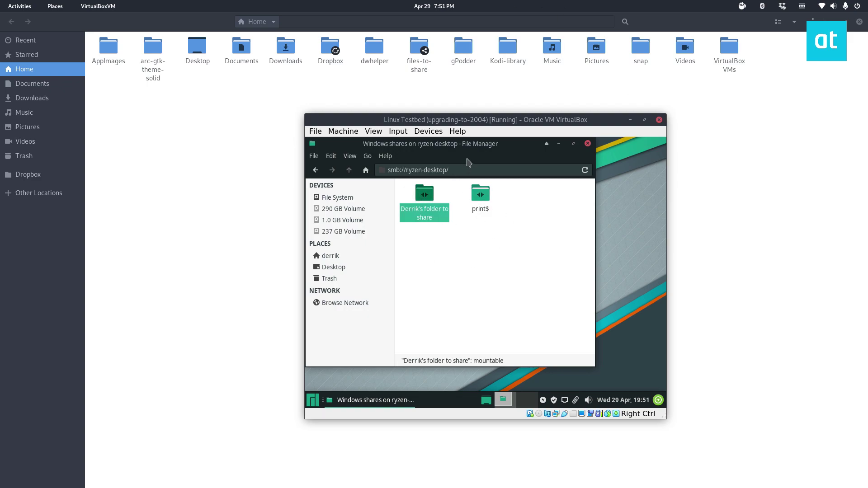
drag(474, 148, 503, 164)
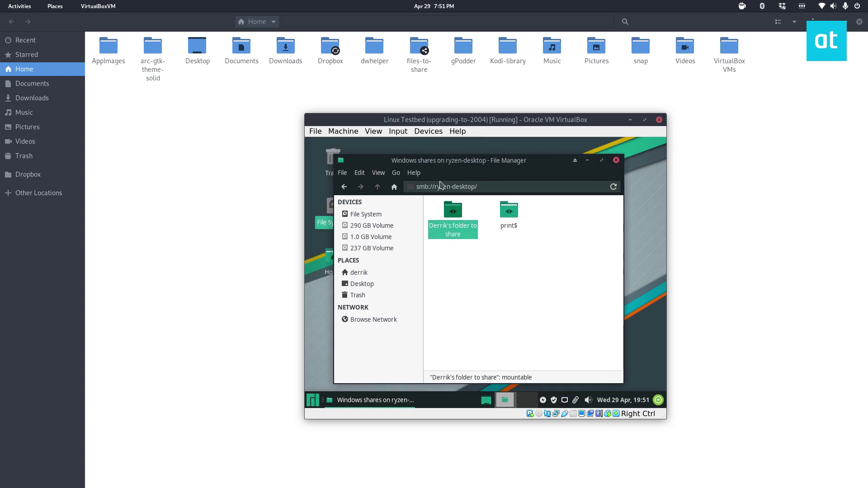
drag(479, 174, 494, 169)
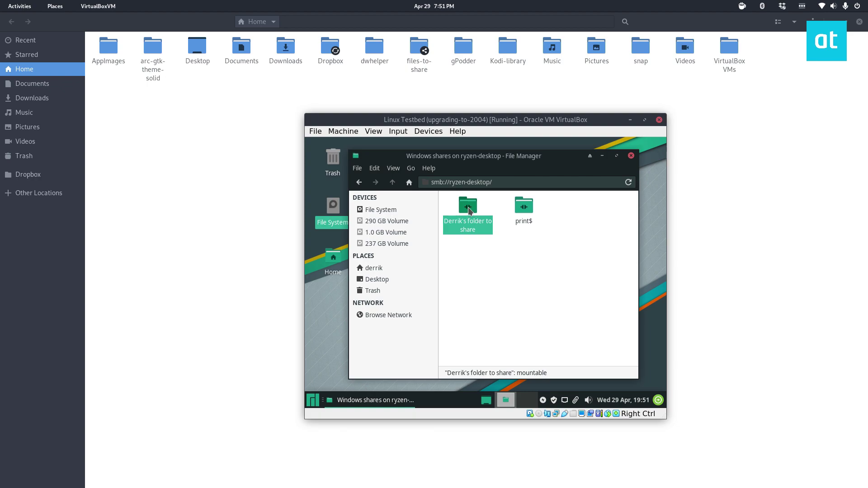
click(518, 269)
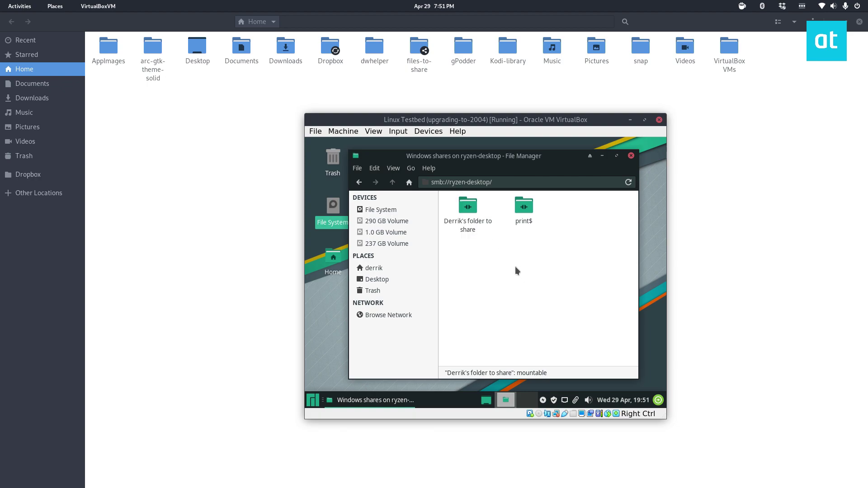
drag(439, 156, 373, 179)
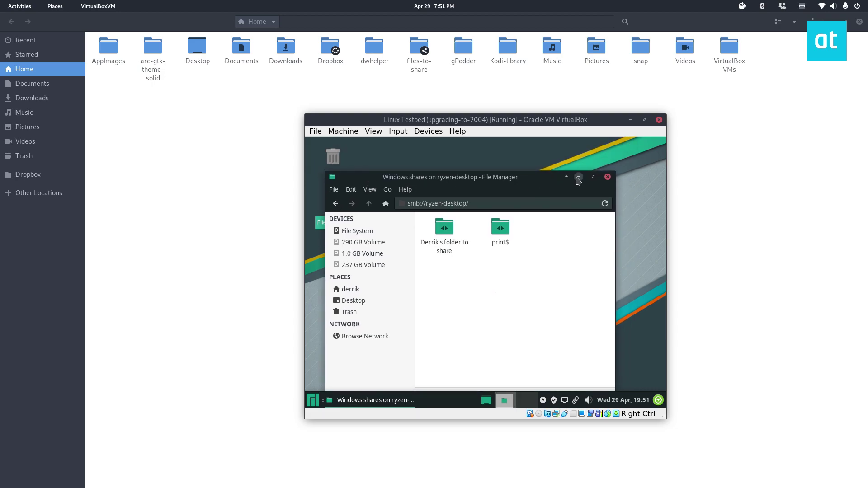
click(594, 177)
click(647, 142)
click(594, 177)
click(645, 144)
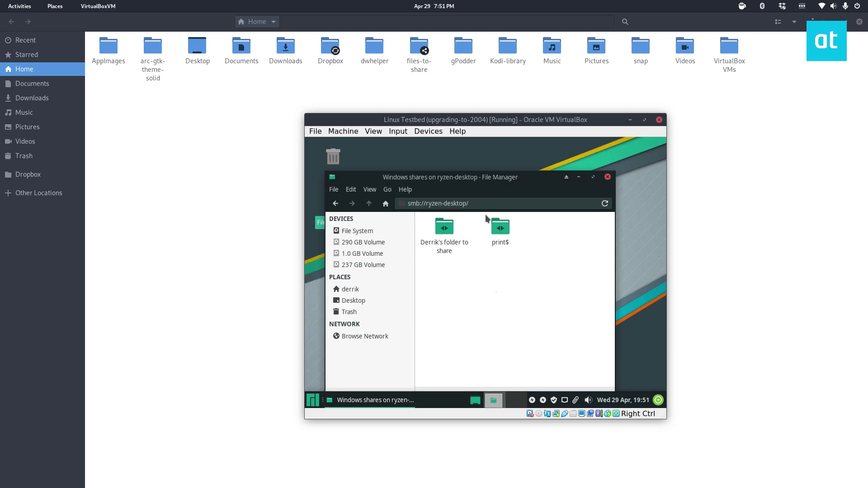
Check the empty files-to-share folder, then browse Pictures and preview 10 - ZZOuSd4.jpg.
double_click(419, 46)
right_click(351, 95)
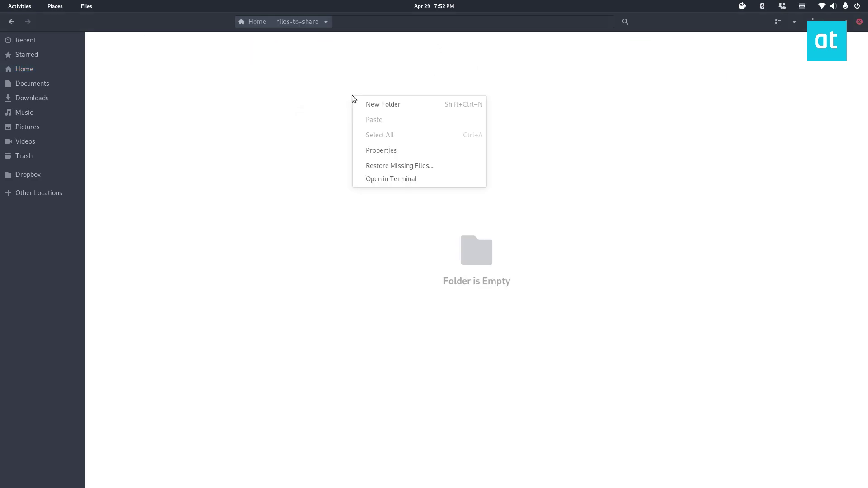
click(328, 86)
drag(491, 24, 297, 61)
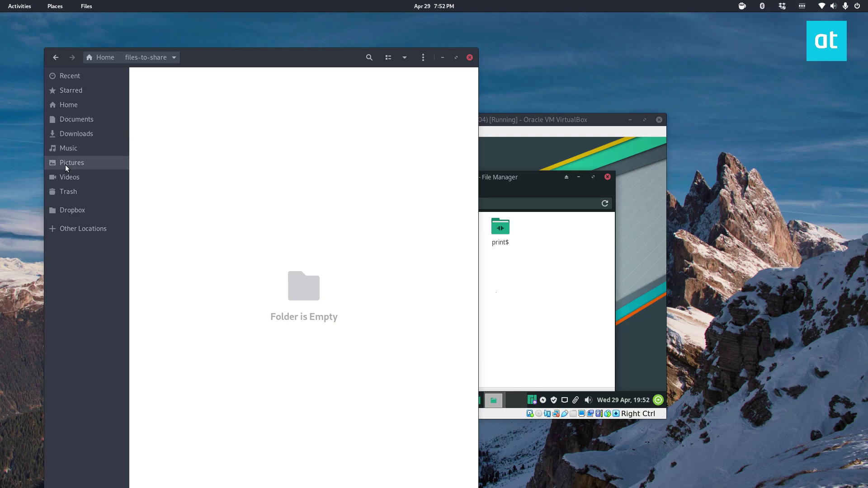
scroll(226, 131, down, 5)
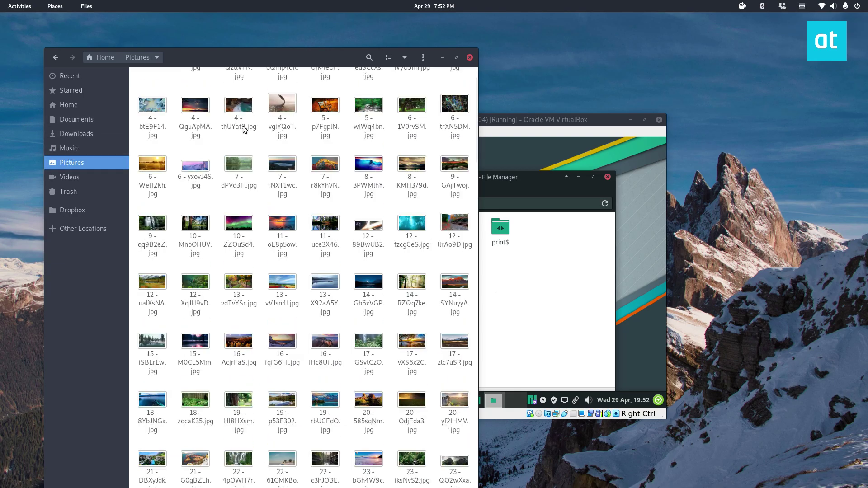
drag(196, 166, 269, 145)
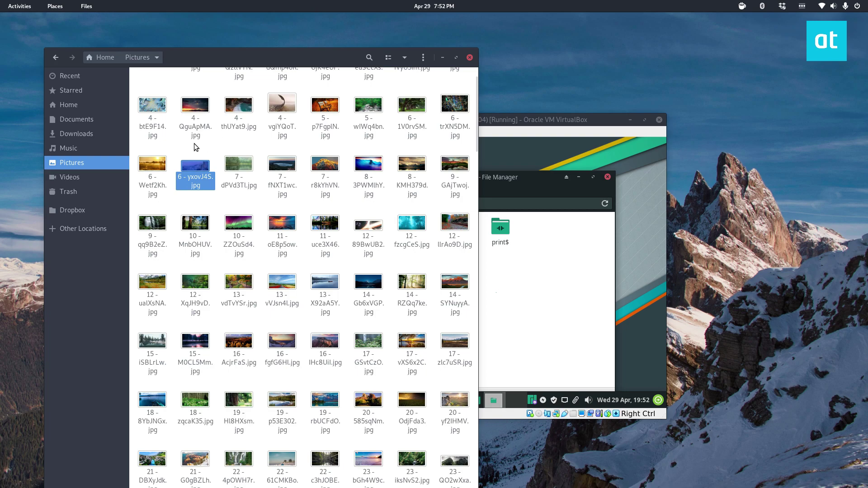
double_click(239, 223)
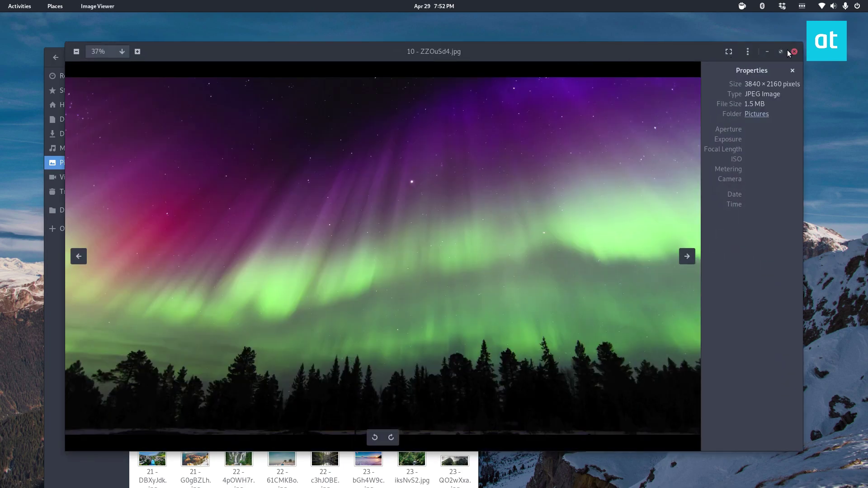
click(794, 52)
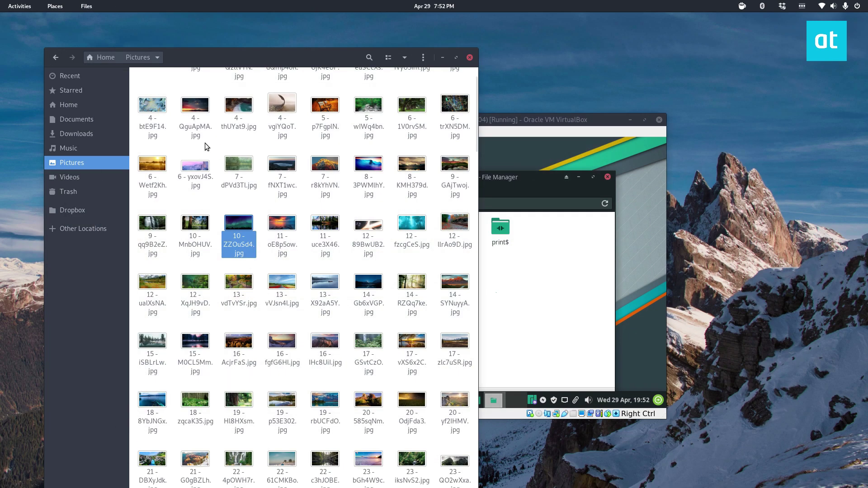
click(199, 136)
Select the 35 wallpapers from 6 - yxovJ4S.jpg onward and paste them into files-to-share.
drag(176, 148, 470, 427)
drag(327, 62, 462, 70)
click(210, 112)
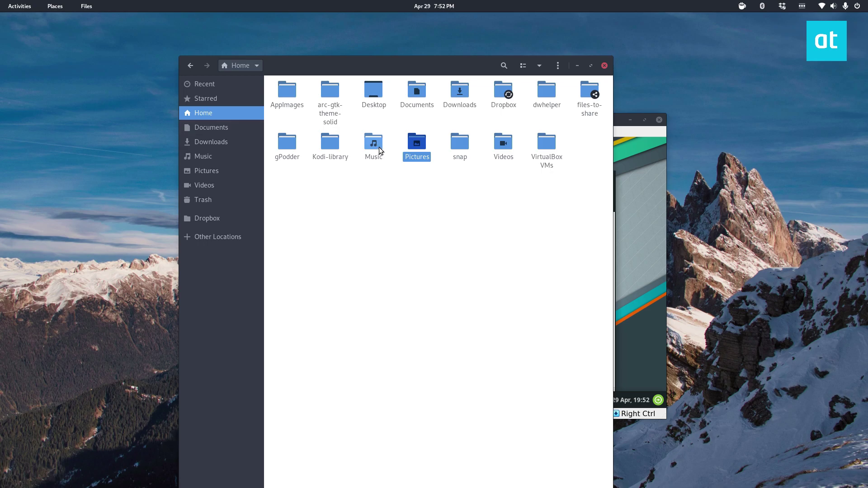
double_click(590, 96)
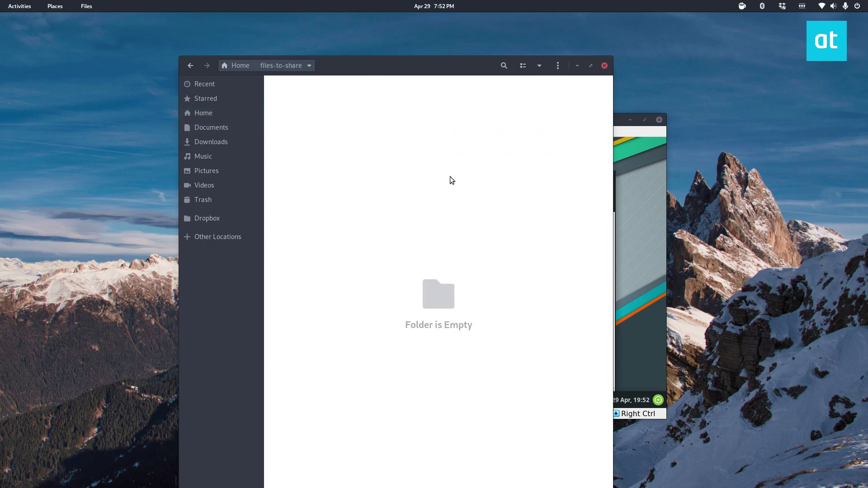
key(ctrl+a)
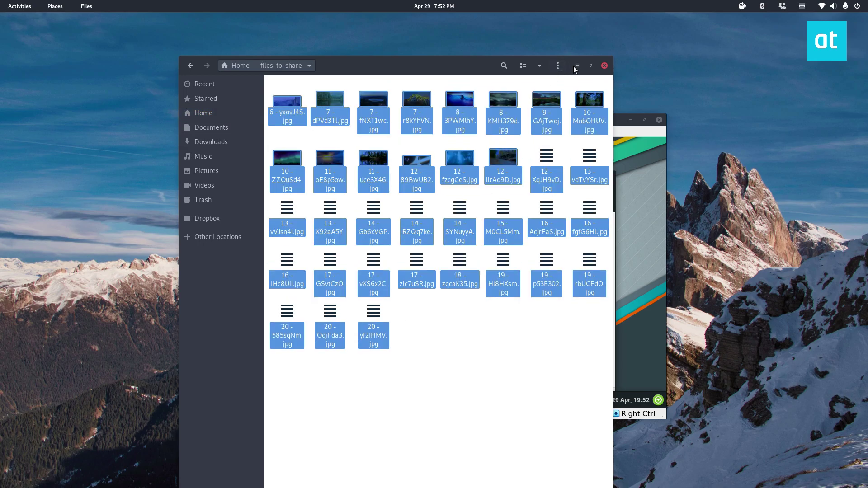
Connect anonymously to the ryzen-desktop shared folder in the guest's Thunar.
click(578, 65)
key(alt+d)
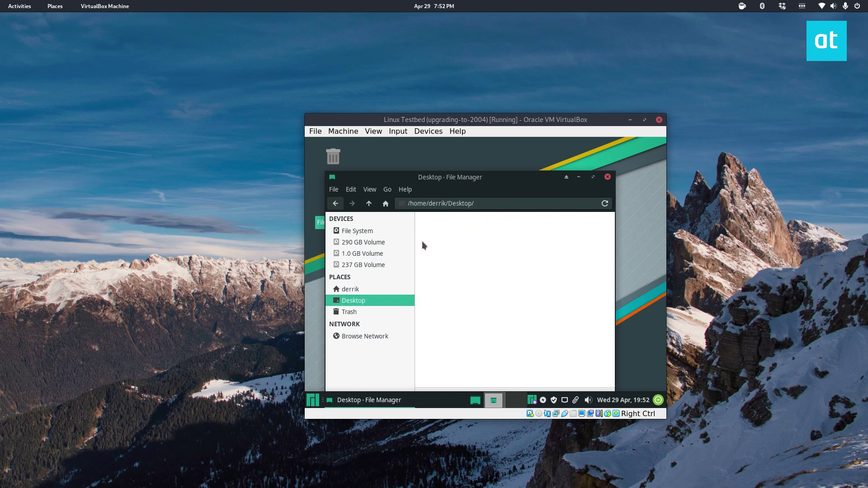
click(335, 204)
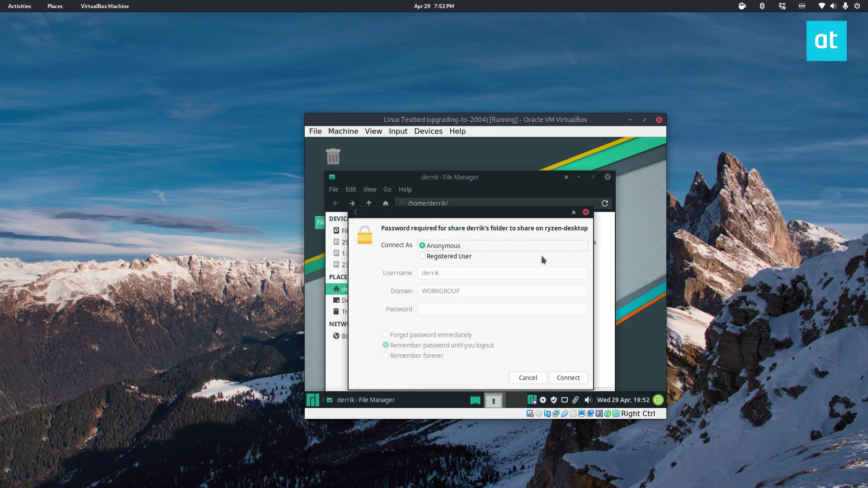
click(565, 378)
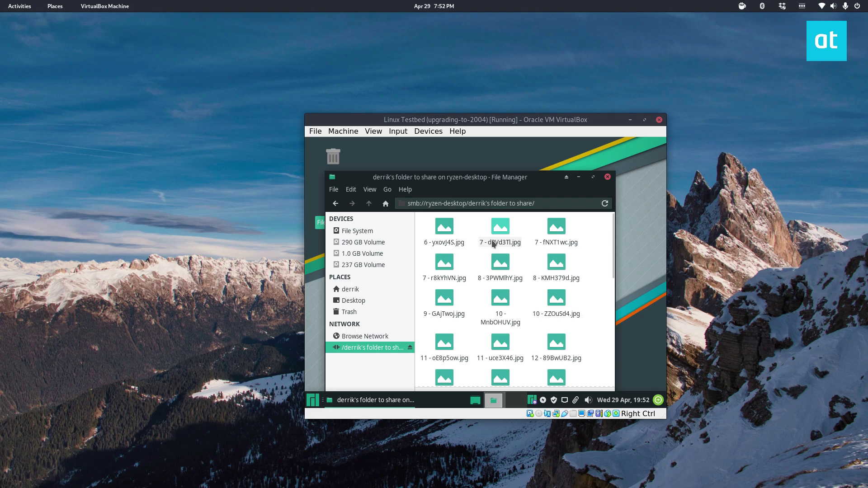
drag(513, 177, 522, 152)
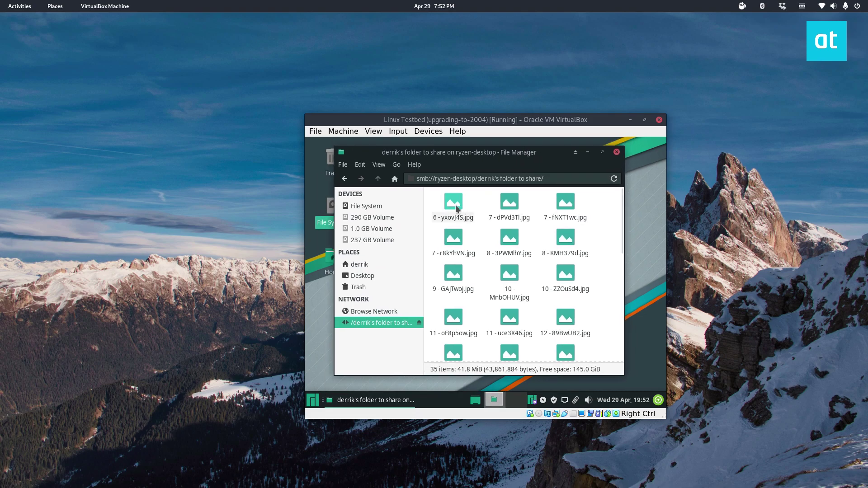
Select 15 wallpapers from the share and paste them into the guest's Pictures folder.
drag(435, 194, 591, 351)
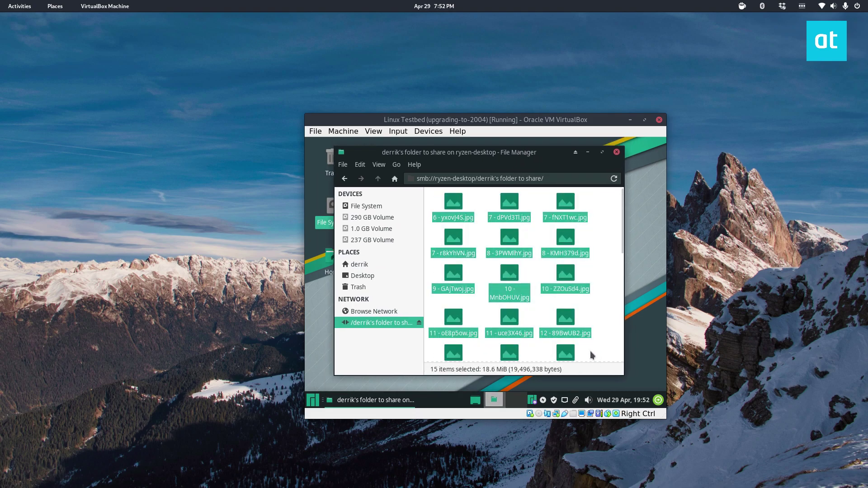
click(367, 266)
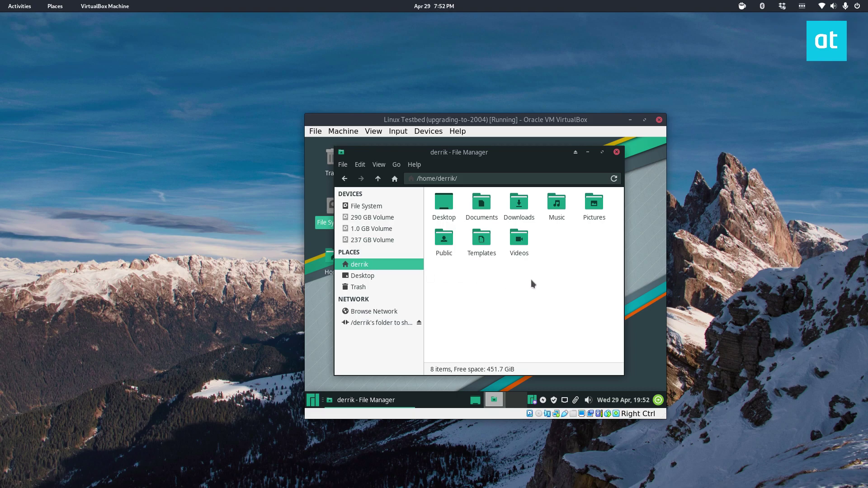
double_click(588, 205)
key(ctrl+v)
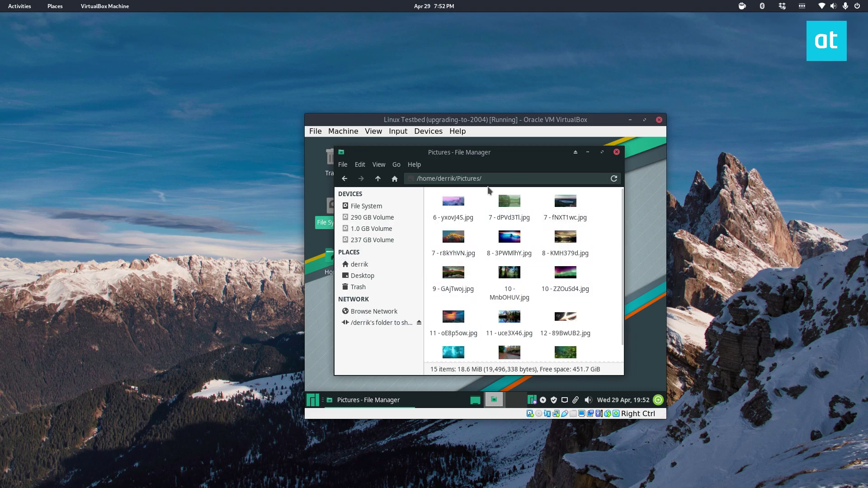
Create a folder named vm-folder in the guest's Pictures folder.
right_click(599, 199)
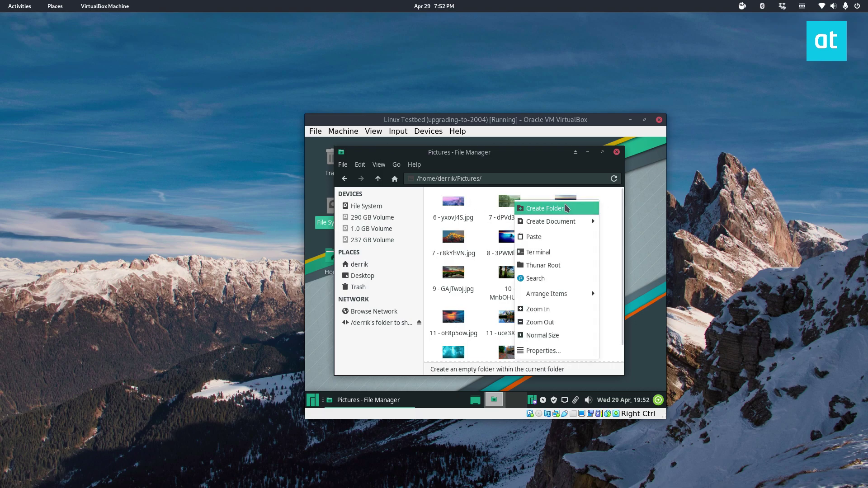
click(545, 208)
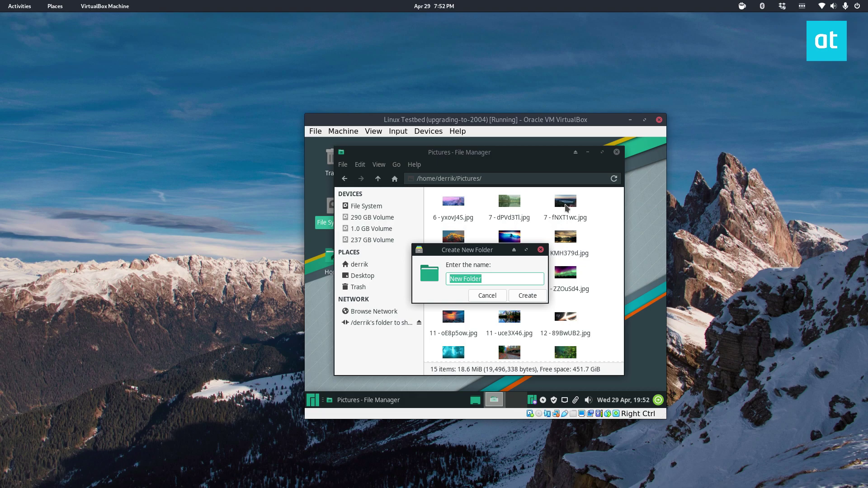
text(vm-folder)
key(Return)
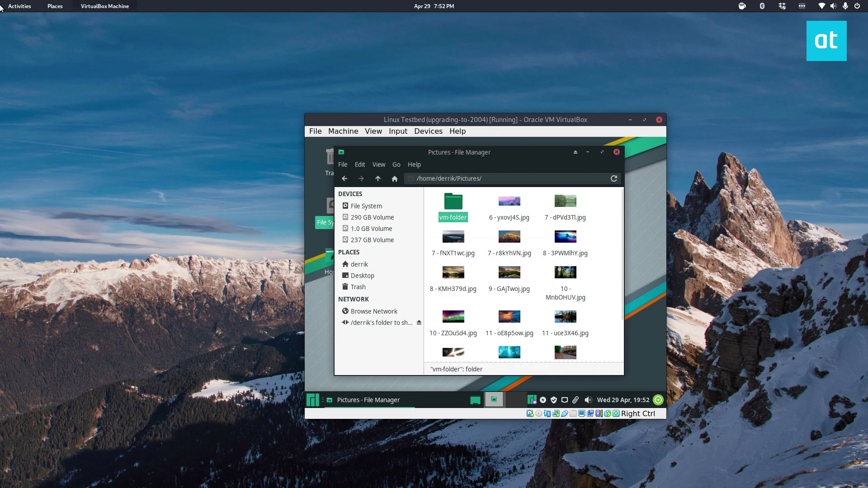
Bring the host's files-to-share Files window back to the front via Activities.
key(super)
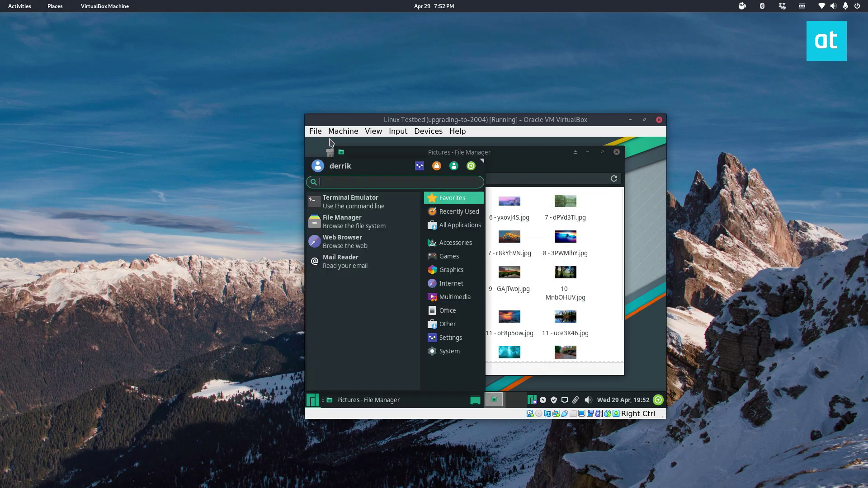
click(19, 6)
click(125, 364)
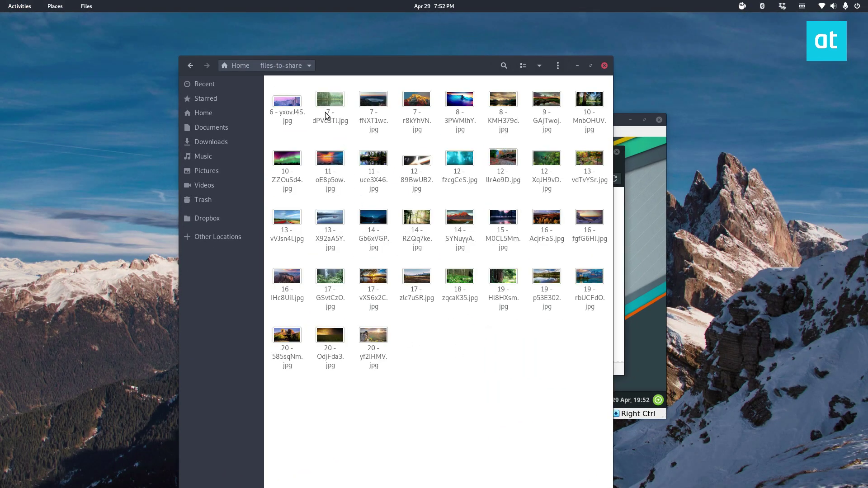
Return to Home and reopen files-to-share so all its wallpapers are listed.
click(242, 66)
click(585, 188)
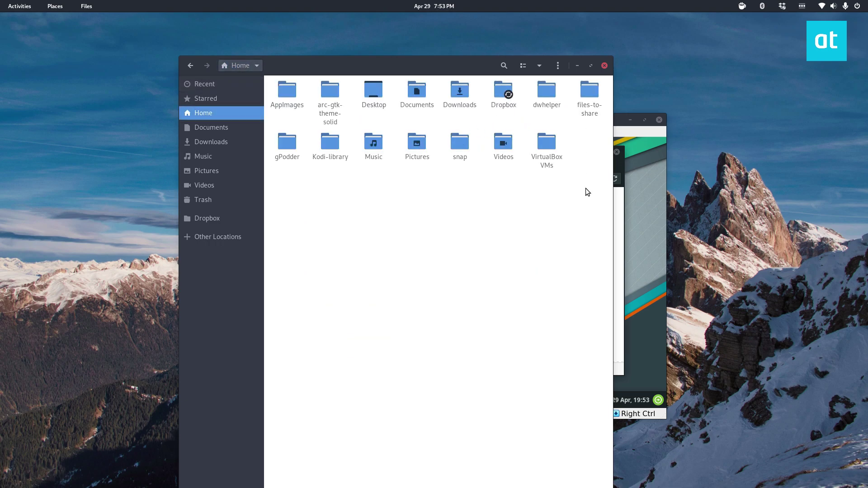
double_click(591, 94)
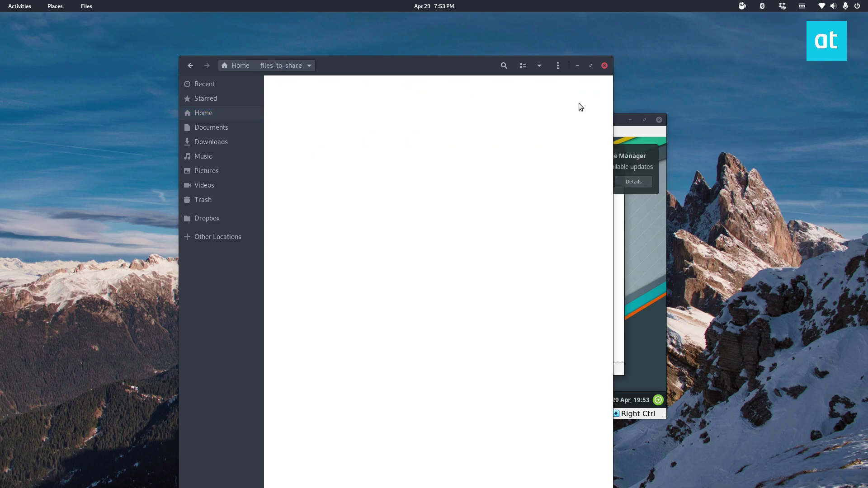
Move Files to the upper left and place the VM window, showing Pictures with vm-folder, lower right beside it.
drag(520, 67, 392, 52)
click(533, 254)
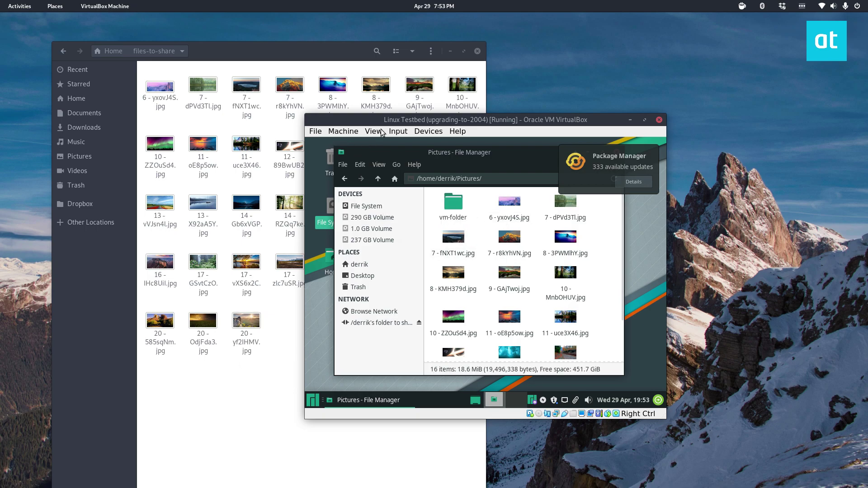
drag(373, 118, 459, 142)
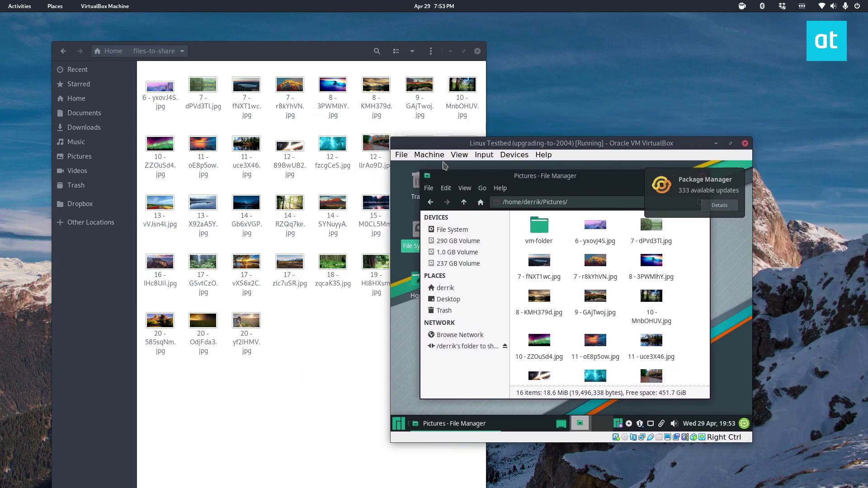